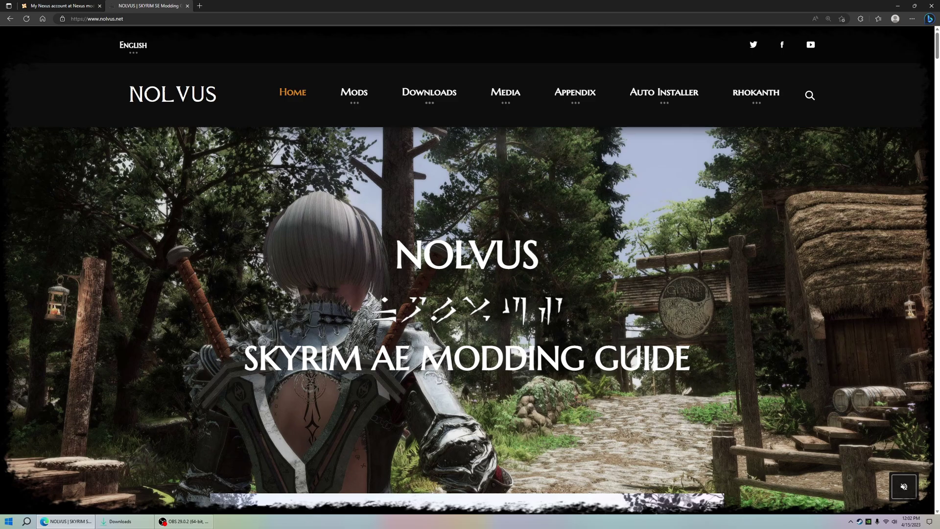
pyautogui.scroll(-1, 482, 264)
pyautogui.scroll(1, 482, 264)
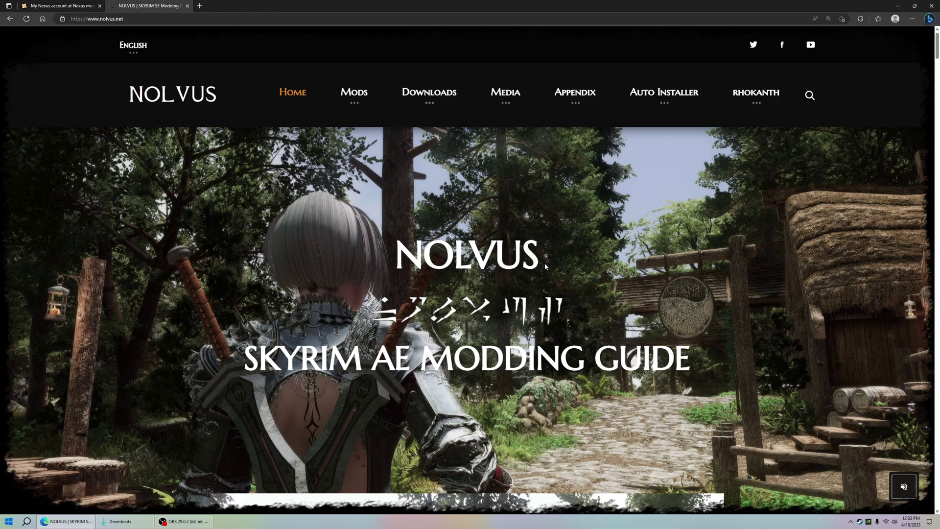
pyautogui.moveTo(545, 268); pyautogui.dragTo(531, 259)
pyautogui.click(501, 233)
pyautogui.scroll(-3, 374, 209)
pyautogui.scroll(3, 383, 226)
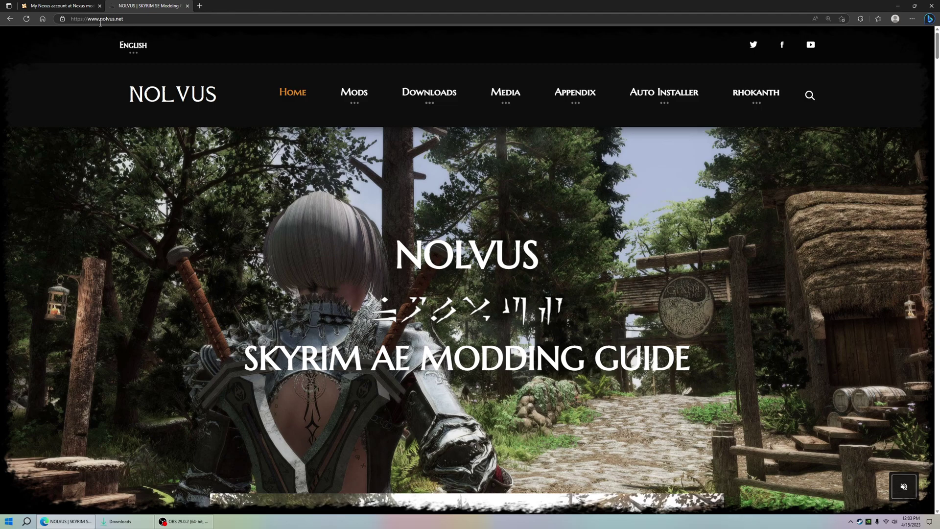
# Step: Try to open the manual installation guide in a separate browser tab, skim the page, and close that tab
pyautogui.moveTo(356, 118)
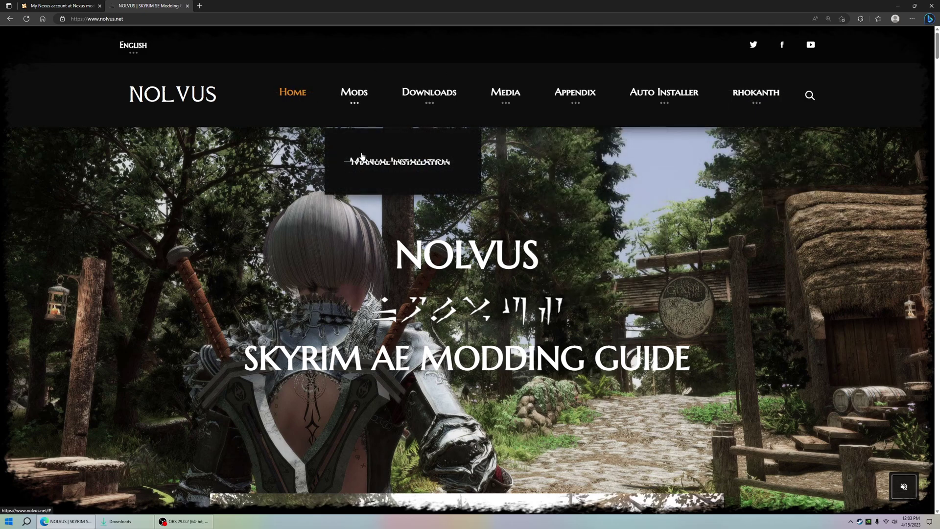
pyautogui.middleClick(414, 162)
pyautogui.click(252, 5)
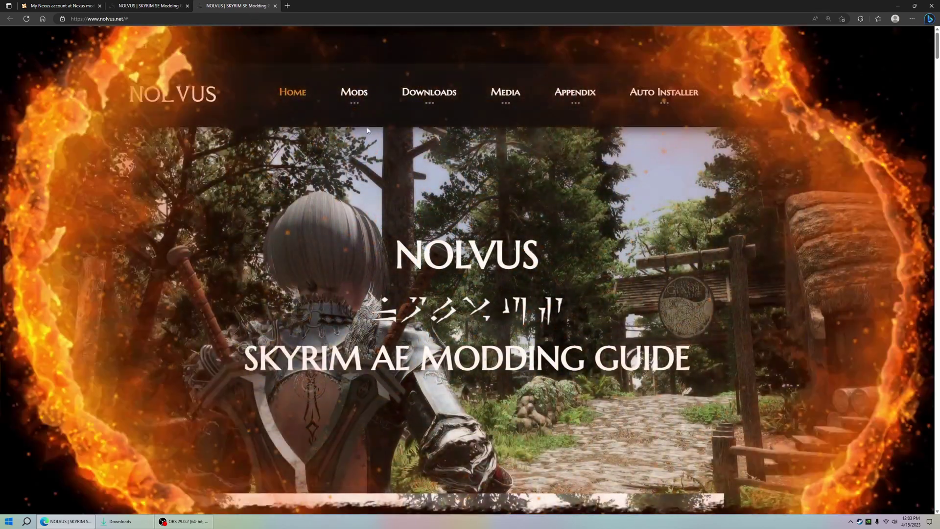
pyautogui.scroll(-8, 803, 147)
pyautogui.scroll(-15, 803, 146)
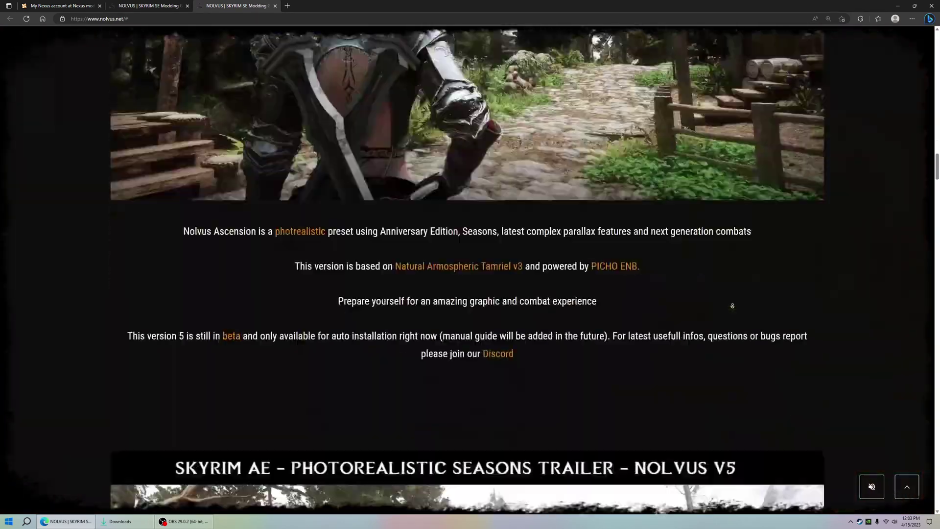
pyautogui.scroll(15, 336, 216)
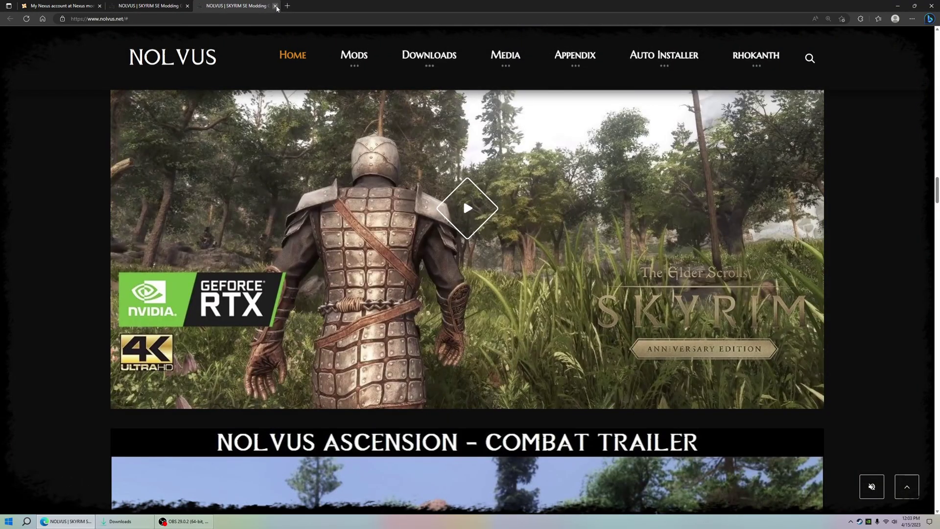
pyautogui.click(275, 6)
# Step: Open the Auto Installer's Introduction, Skyrim Setup, Requirements and Installation pages in separate tabs and close the Nolvus home page
pyautogui.moveTo(431, 96)
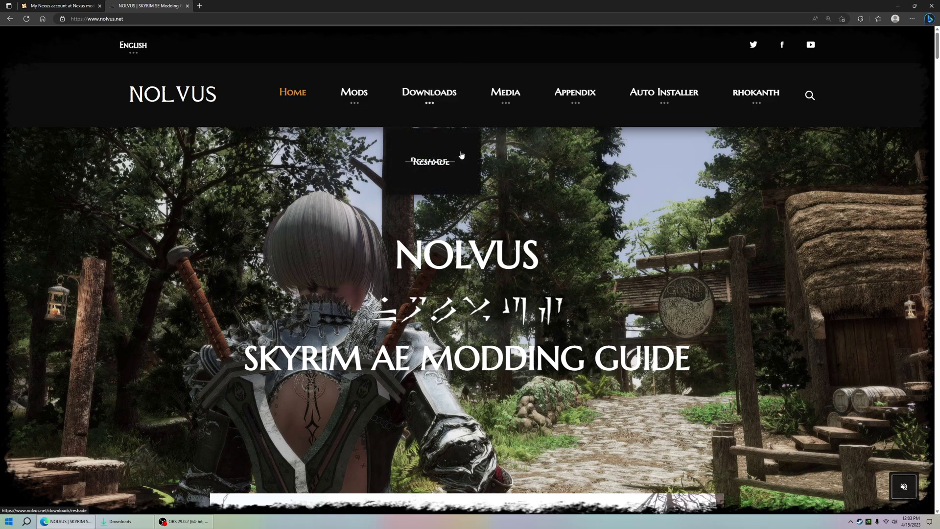
pyautogui.moveTo(566, 105)
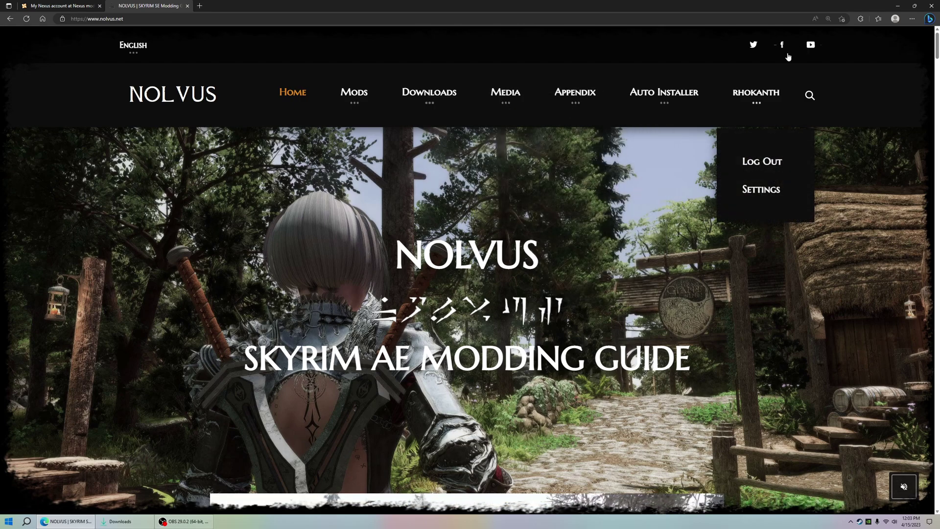
pyautogui.moveTo(665, 97)
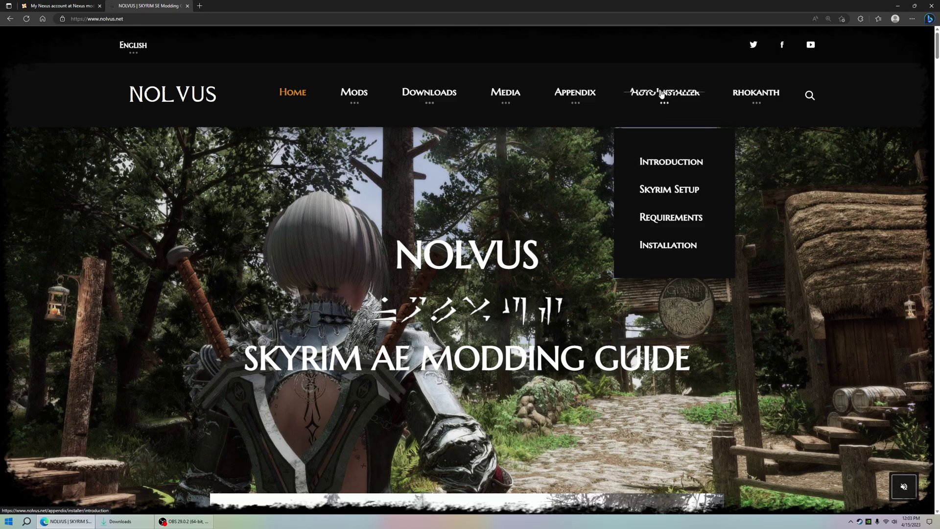
pyautogui.middleClick(642, 162)
pyautogui.middleClick(671, 191)
pyautogui.middleClick(670, 217)
pyautogui.middleClick(669, 244)
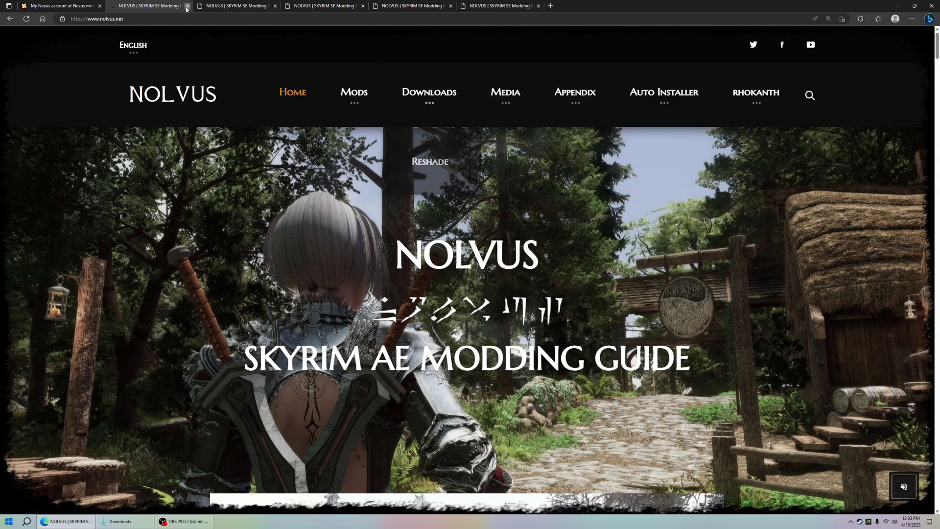
pyautogui.click(187, 5)
# Step: Read the Introduction page's description of the Nolvus Dashboard and its list of features
pyautogui.scroll(-5, 621, 153)
pyautogui.scroll(-3, 471, 128)
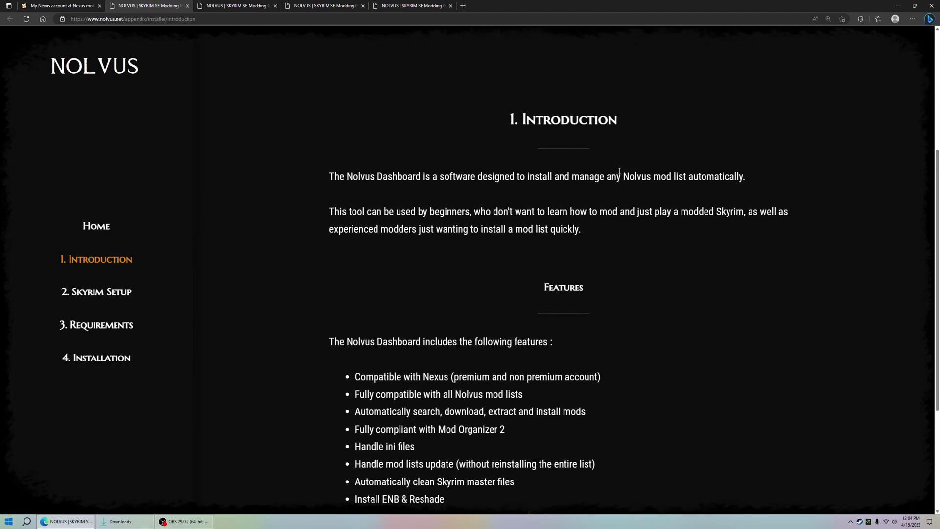
pyautogui.moveTo(316, 246)
pyautogui.mouseDown()
pyautogui.moveTo(509, 267)
pyautogui.moveTo(296, 246)
pyautogui.moveTo(316, 260)
pyautogui.mouseUp()
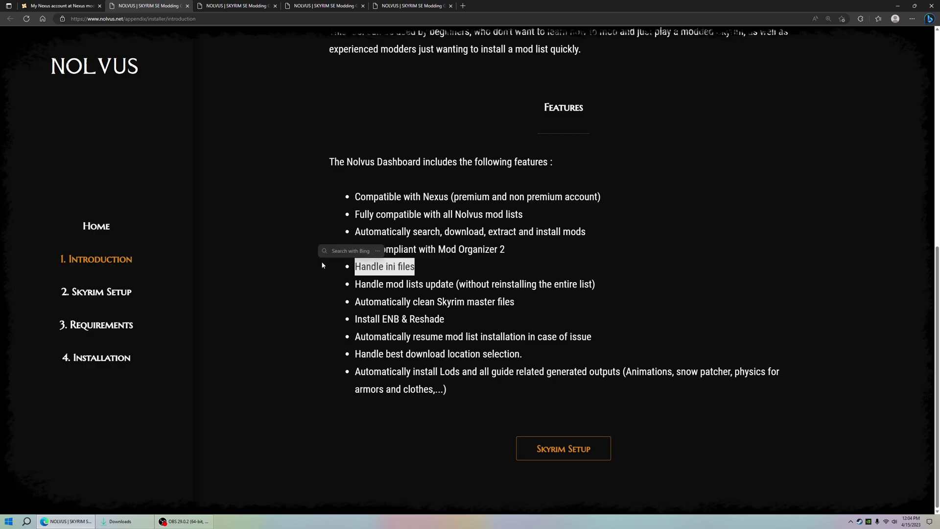
pyautogui.click(465, 322)
pyautogui.scroll(1, 465, 322)
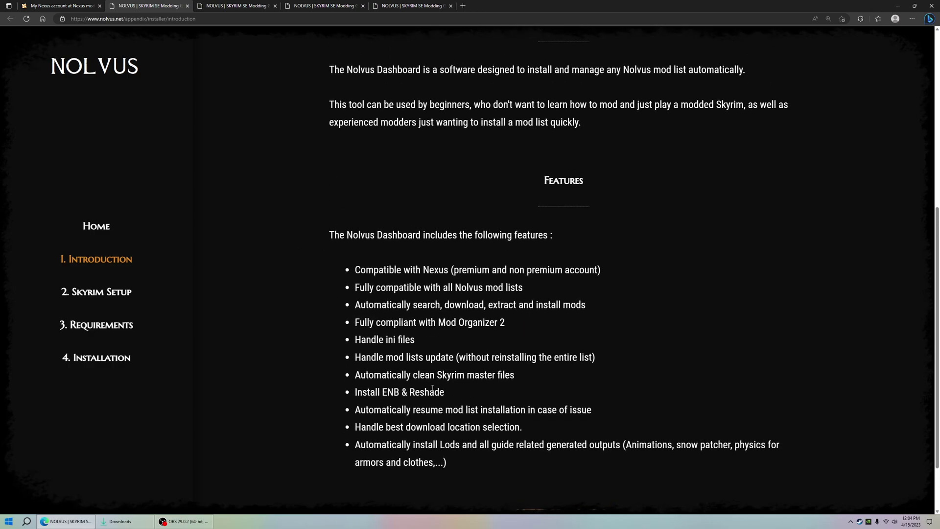
pyautogui.scroll(-2, 474, 441)
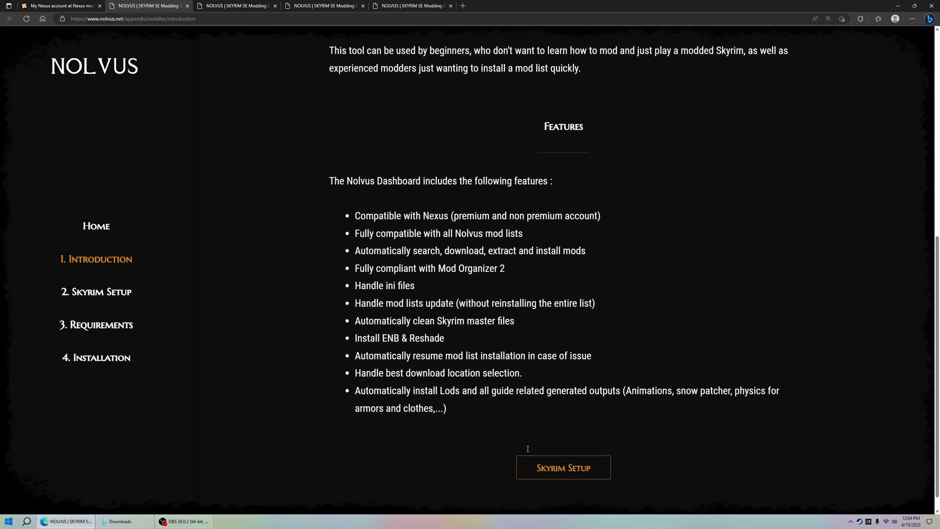
pyautogui.scroll(8, 526, 450)
pyautogui.scroll(-4, 527, 450)
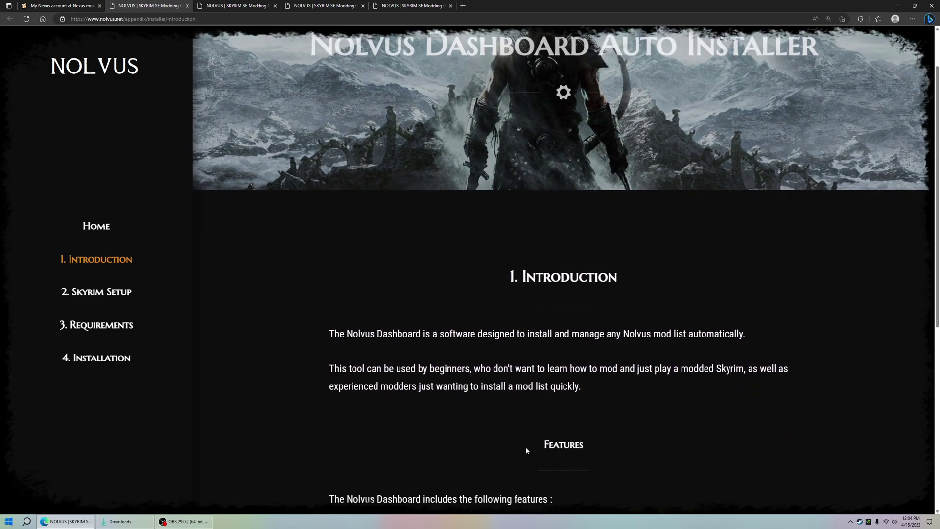
pyautogui.scroll(-1, 433, 388)
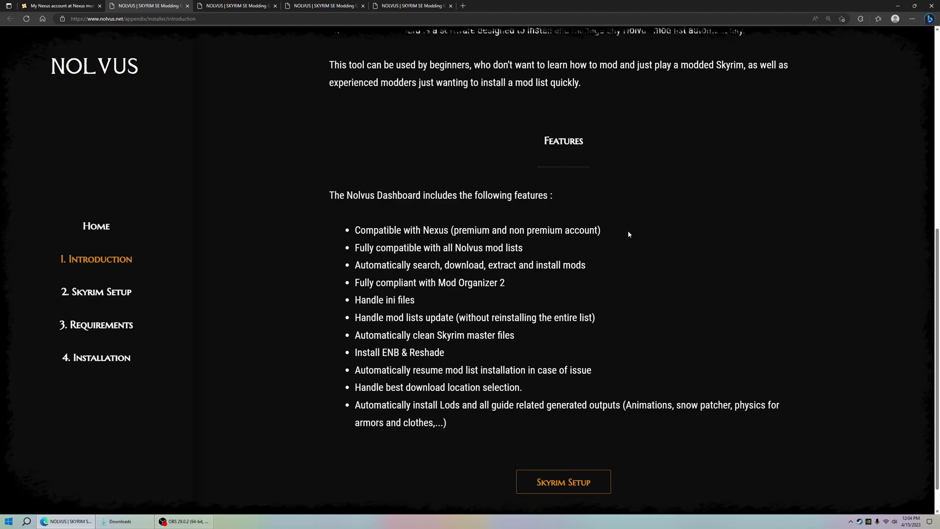
pyautogui.scroll(7, 486, 391)
pyautogui.scroll(-6, 486, 390)
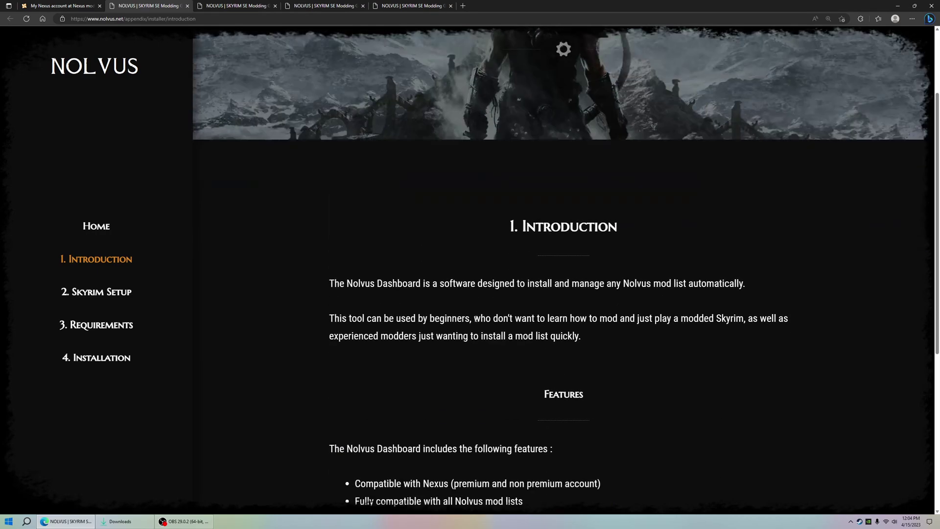
# Step: Close the Introduction page and review the Skyrim Setup instructions on the required edition, Steam installation and anniversary content
pyautogui.click(187, 6)
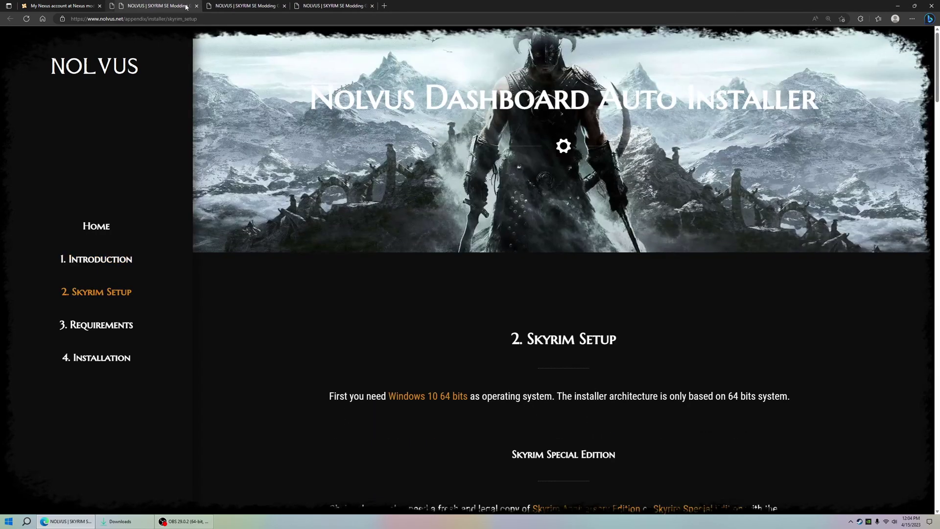
pyautogui.scroll(-10, 487, 235)
pyautogui.scroll(3, 484, 237)
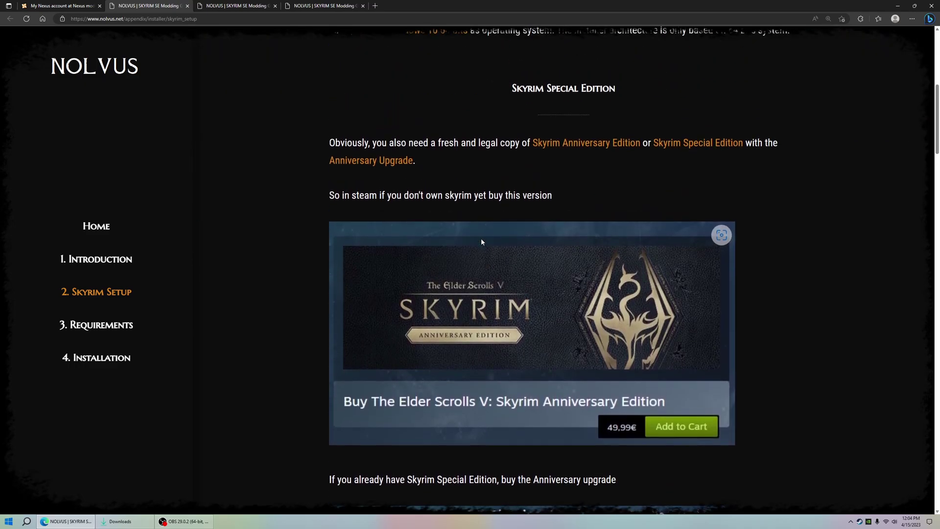
pyautogui.scroll(2, 382, 196)
pyautogui.moveTo(357, 216); pyautogui.dragTo(694, 222)
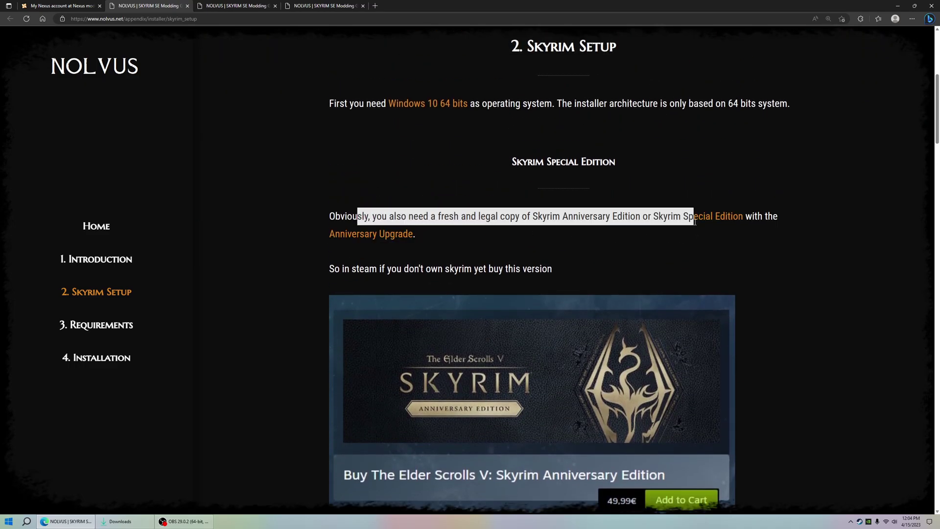
pyautogui.click(692, 236)
pyautogui.scroll(-5, 692, 236)
pyautogui.scroll(-15, 689, 233)
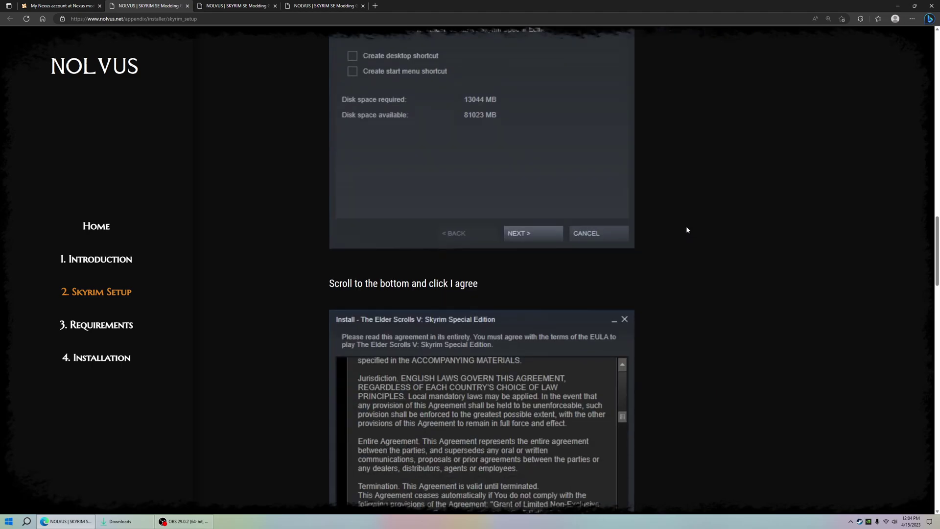
pyautogui.scroll(-8, 326, 279)
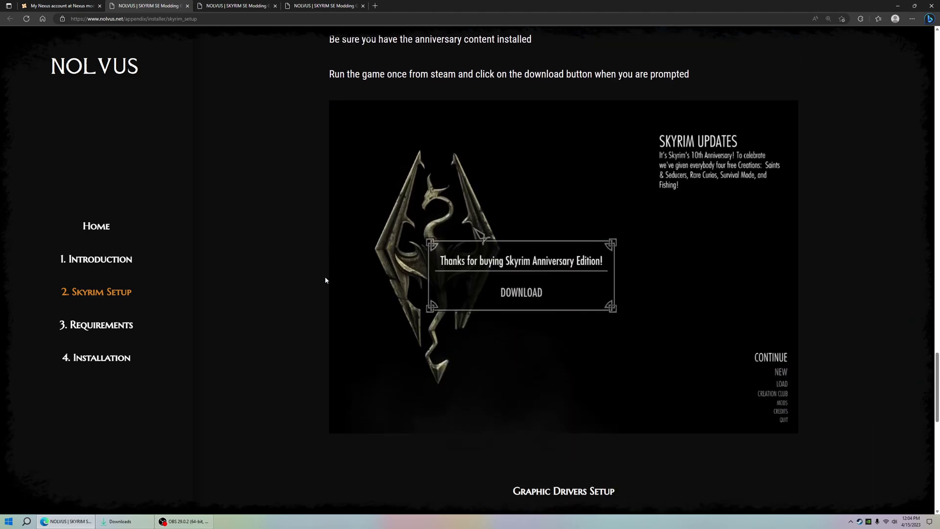
pyautogui.scroll(1, 519, 282)
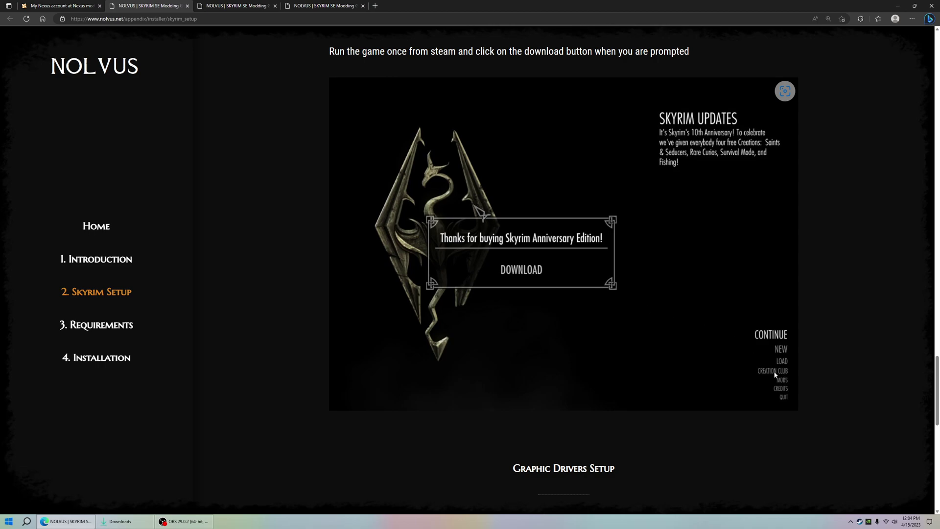
# Step: Review the Graphic Drivers Setup section and its Nvidia Control Panel configuration slides on the Skyrim Setup page
pyautogui.scroll(-9, 763, 366)
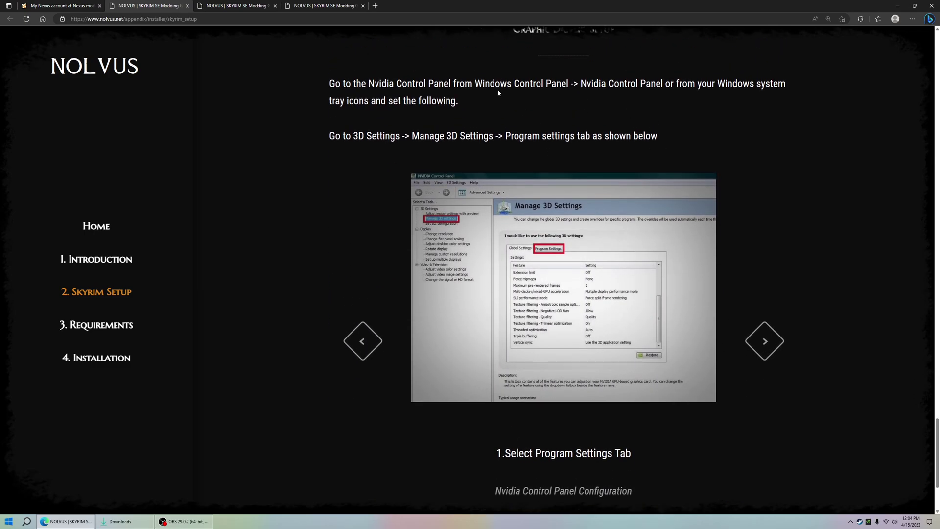
pyautogui.scroll(2, 497, 85)
pyautogui.scroll(-2, 762, 371)
pyautogui.click(764, 343)
pyautogui.click(362, 341)
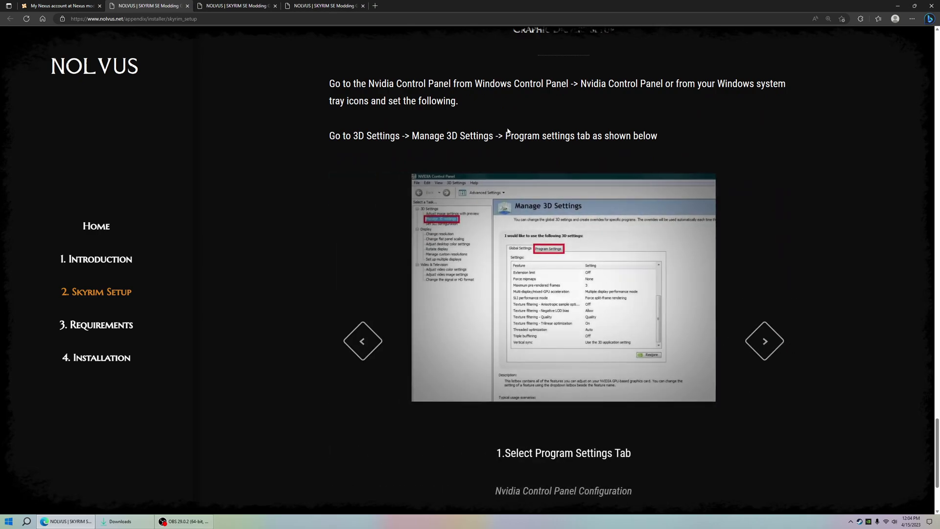
pyautogui.scroll(-2, 731, 298)
pyautogui.click(775, 268)
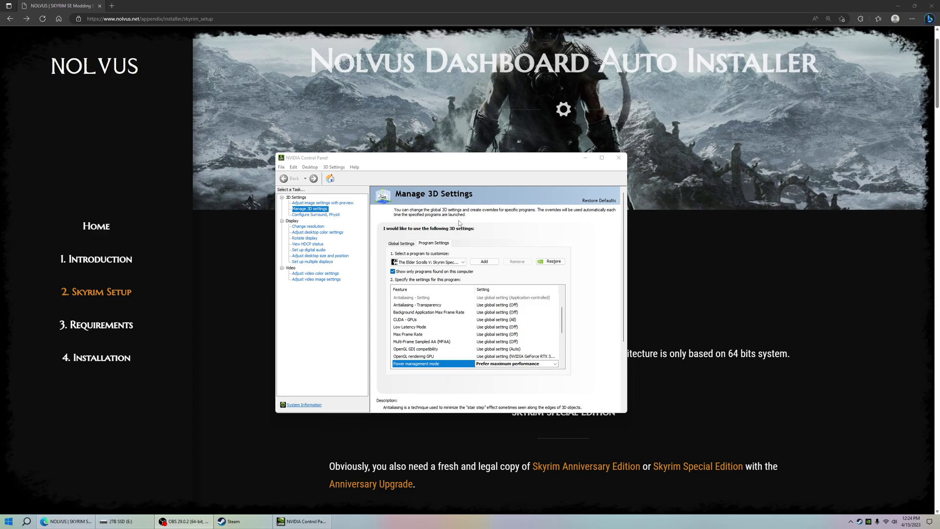
# Step: In NVIDIA Control Panel, set the power management mode for The Elder Scrolls V: Skyrim Special Edition to Prefer maximum performance
pyautogui.click(346, 162)
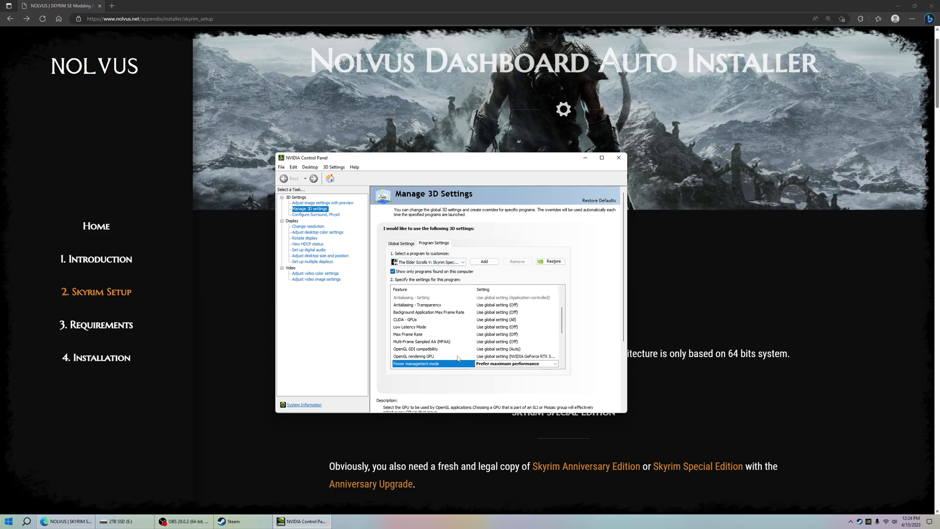
pyautogui.click(493, 367)
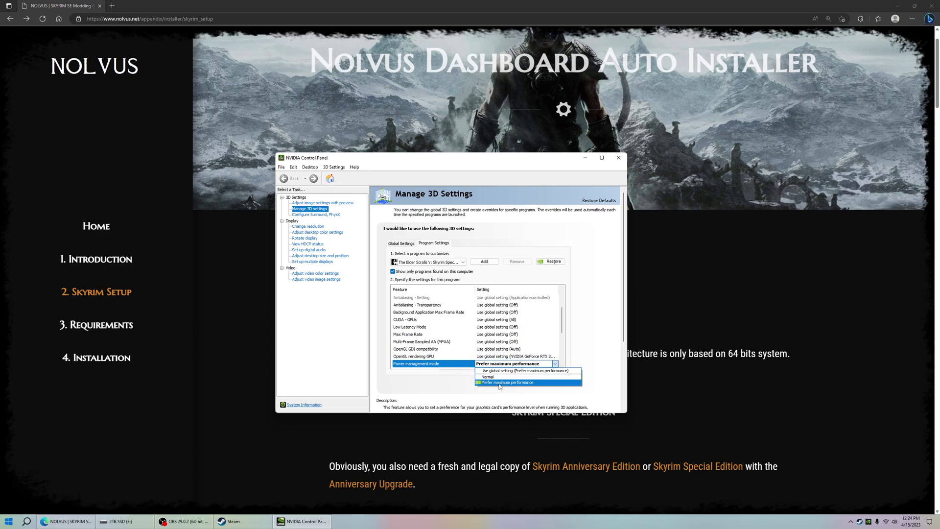
pyautogui.click(499, 386)
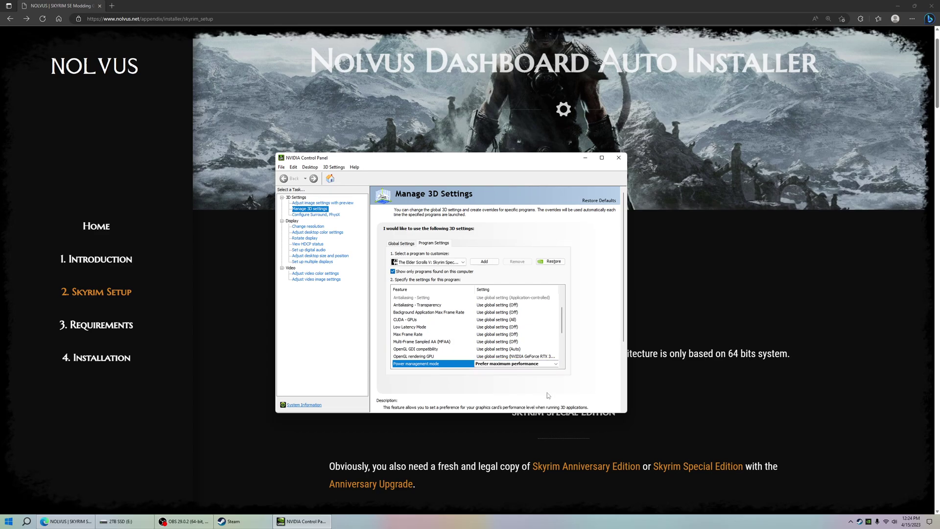
pyautogui.click(536, 366)
pyautogui.click(540, 374)
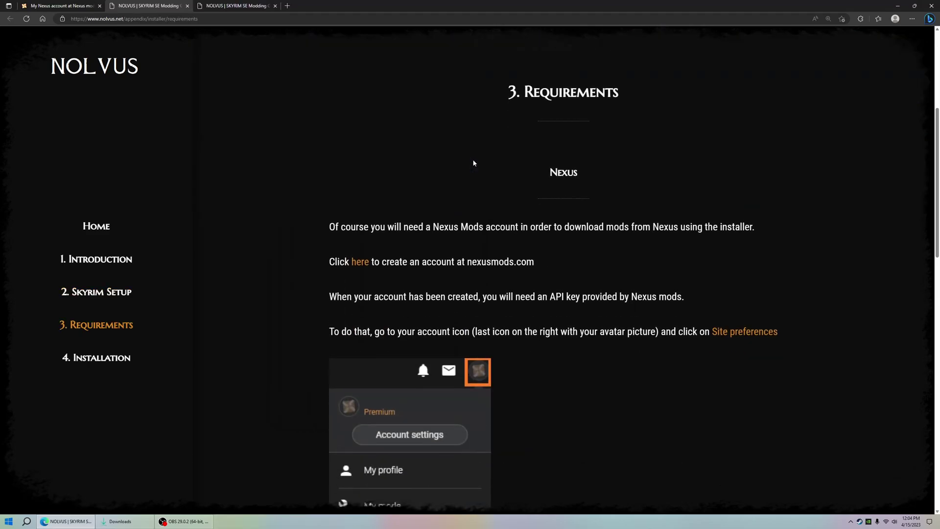
# Step: Read the Requirements page's Nexus section on creating an account, opening site preferences and generating a personal API key
pyautogui.scroll(-3, 489, 167)
pyautogui.moveTo(339, 105); pyautogui.dragTo(671, 274)
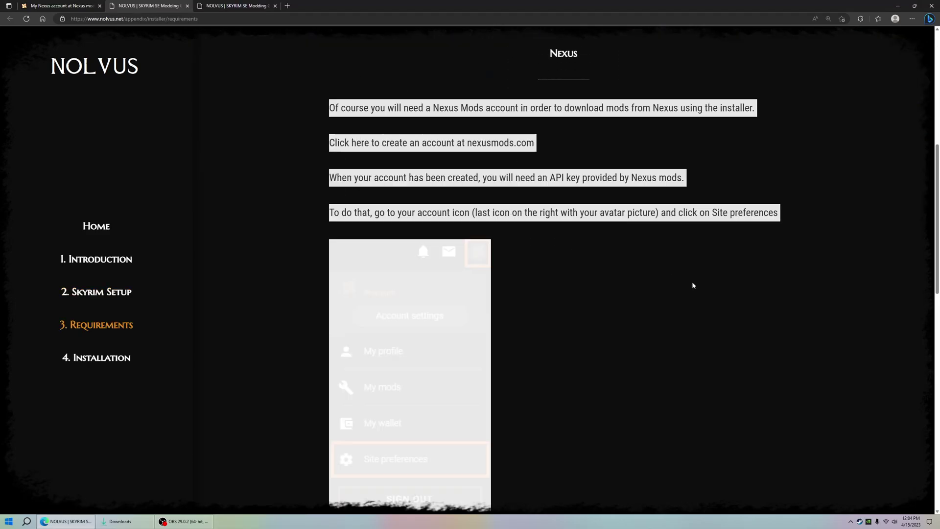
pyautogui.click(683, 300)
pyautogui.scroll(-3, 656, 293)
pyautogui.scroll(3, 656, 293)
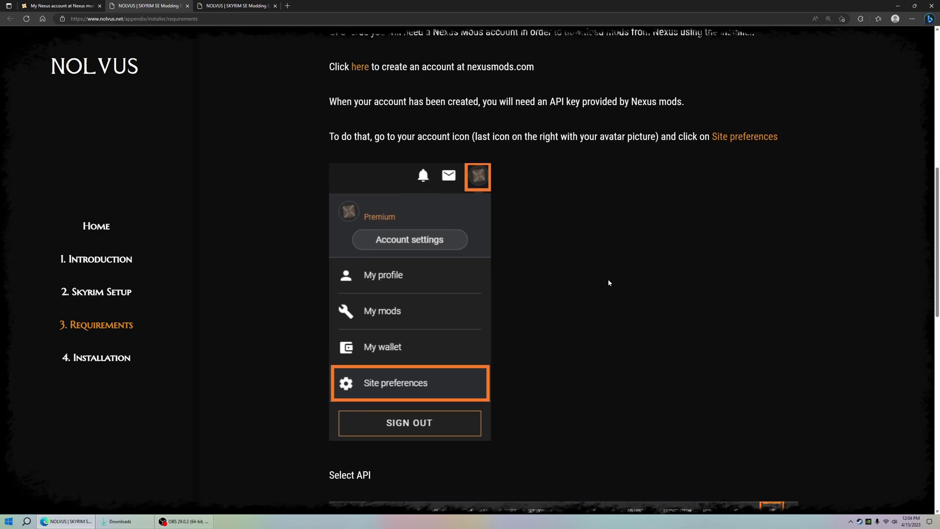
pyautogui.scroll(-4, 621, 221)
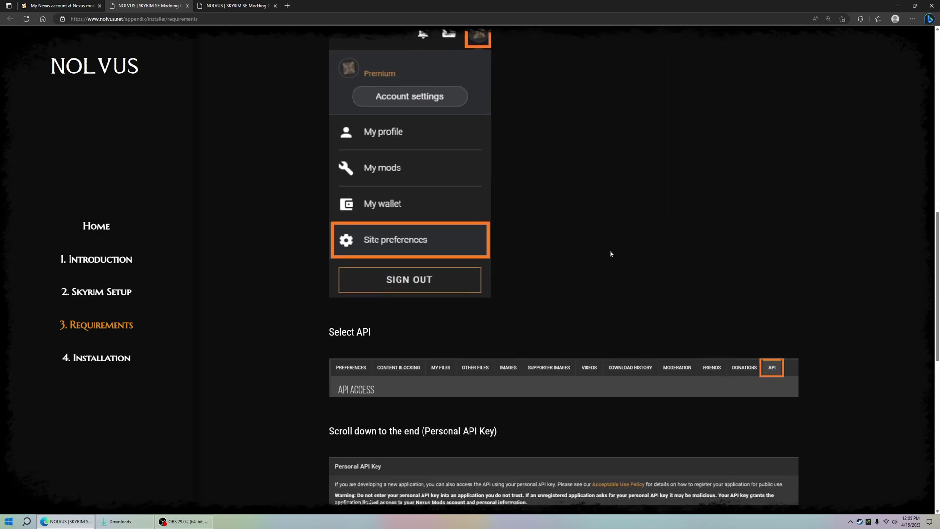
pyautogui.scroll(2, 527, 307)
pyautogui.scroll(-2, 528, 307)
pyautogui.scroll(-1, 527, 310)
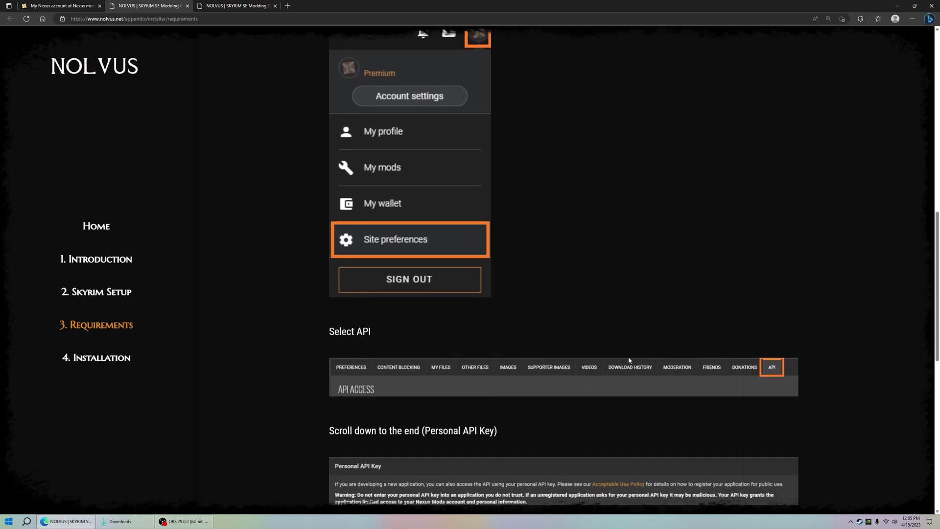
pyautogui.scroll(-3, 718, 356)
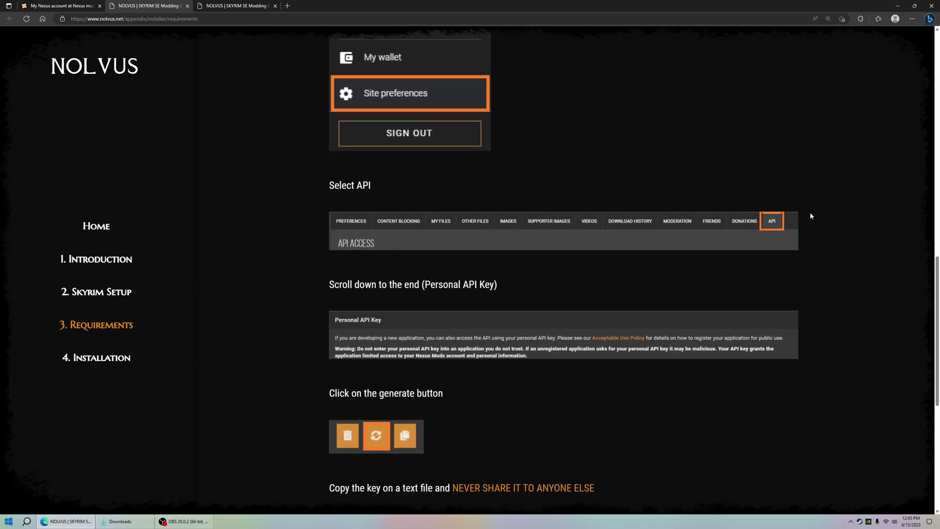
pyautogui.scroll(-3, 720, 215)
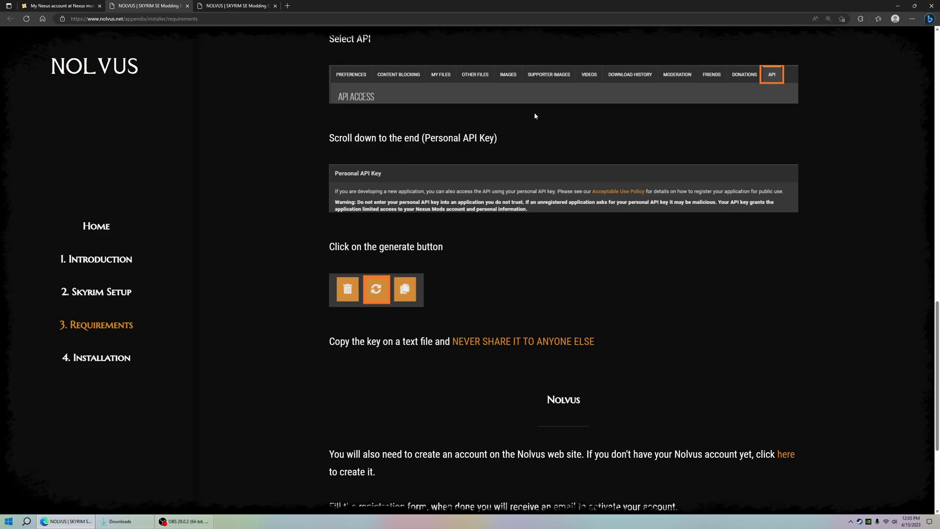
pyautogui.scroll(2, 534, 115)
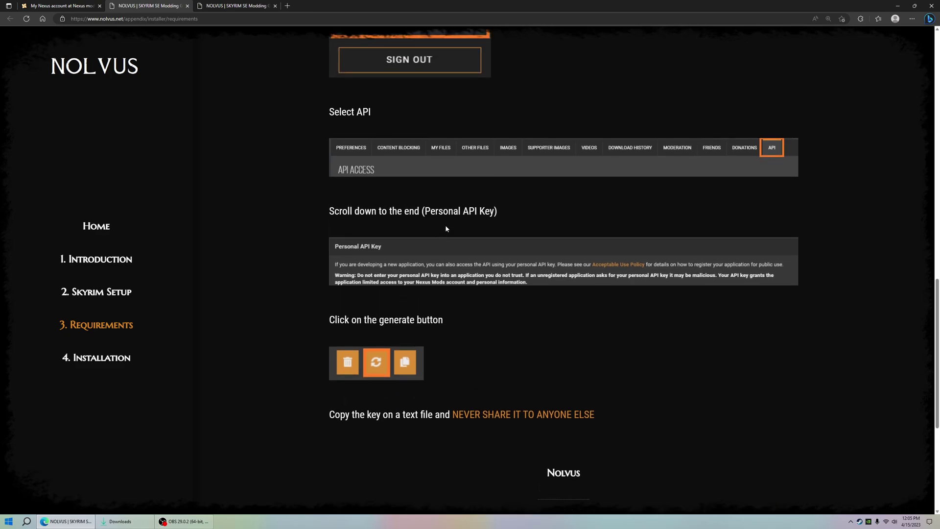
pyautogui.scroll(-5, 461, 210)
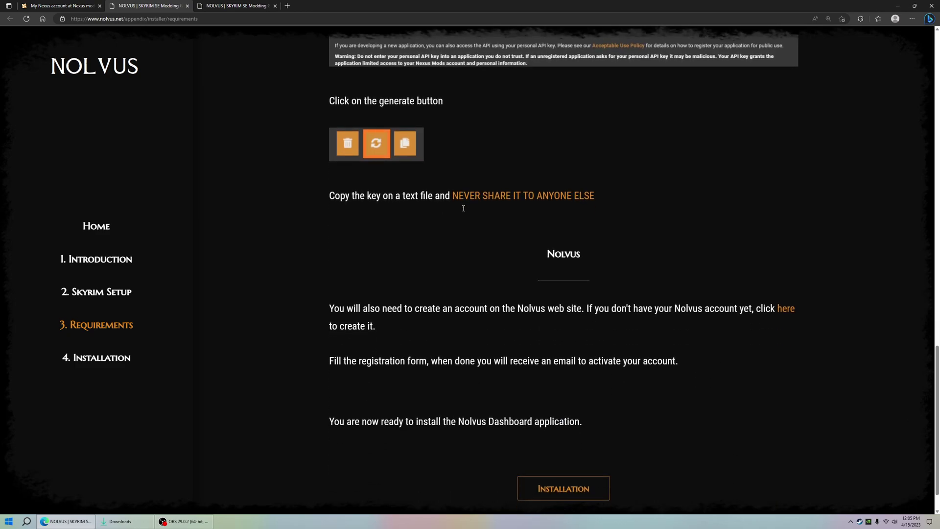
pyautogui.scroll(4, 460, 210)
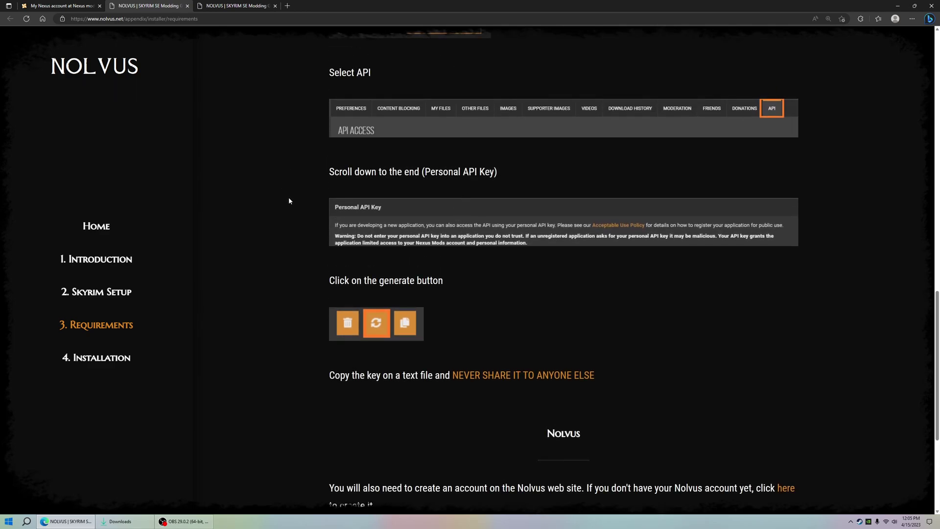
pyautogui.scroll(2, 564, 209)
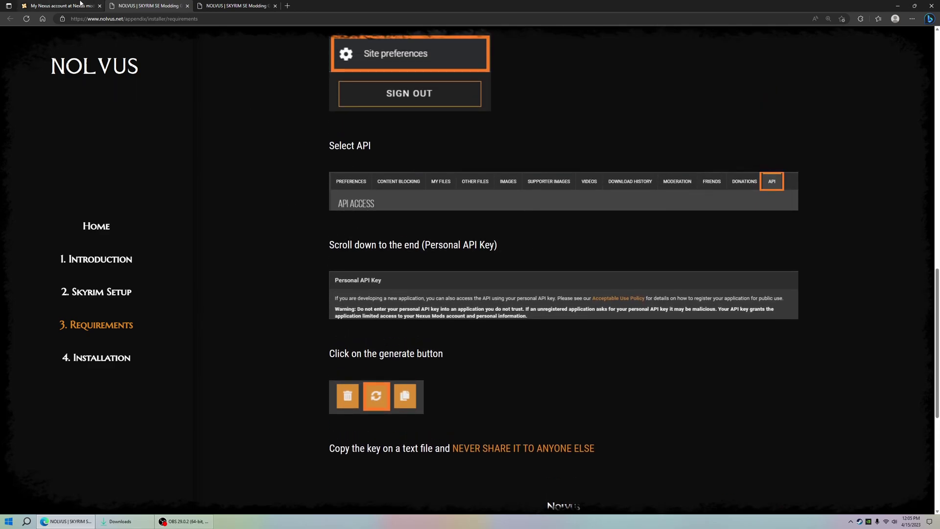
# Step: Open the site preferences of the Nexus Mods account, then return to the Requirements guide
pyautogui.click(81, 5)
pyautogui.click(698, 36)
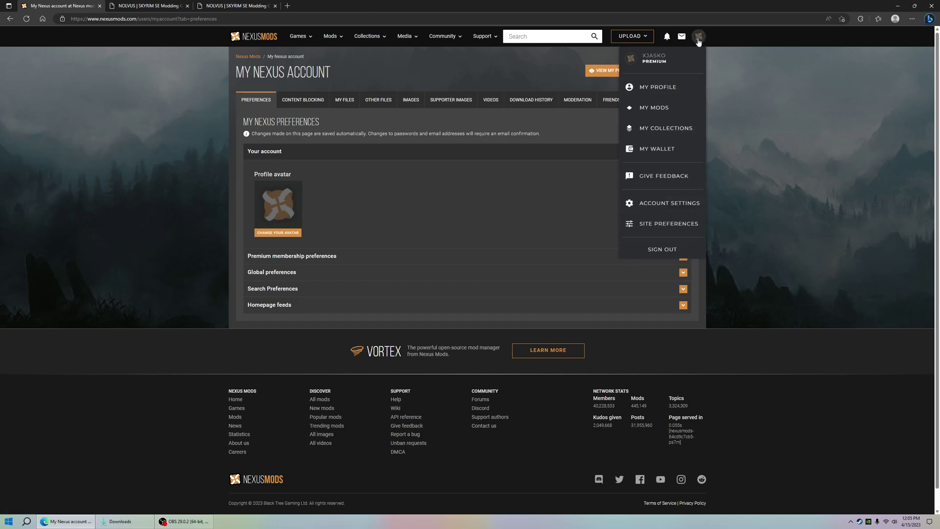
pyautogui.click(676, 232)
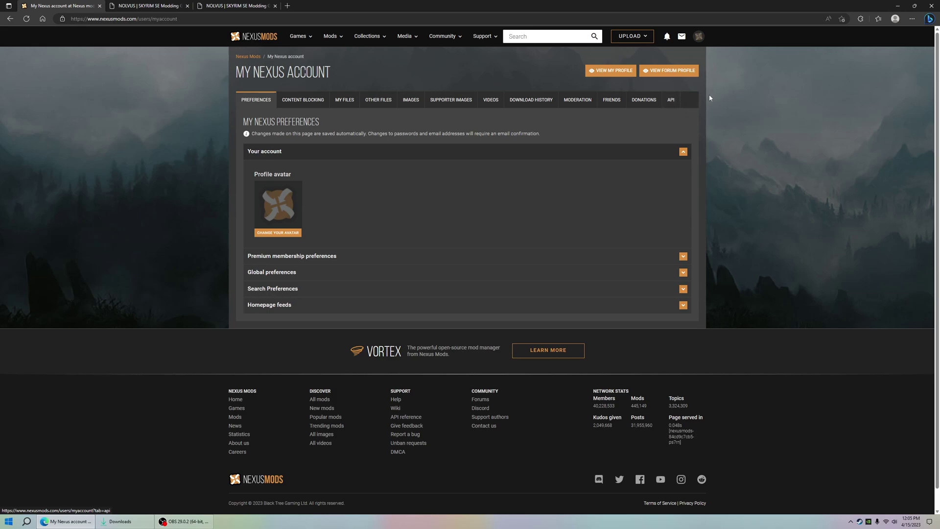
pyautogui.click(235, 5)
pyautogui.click(163, 4)
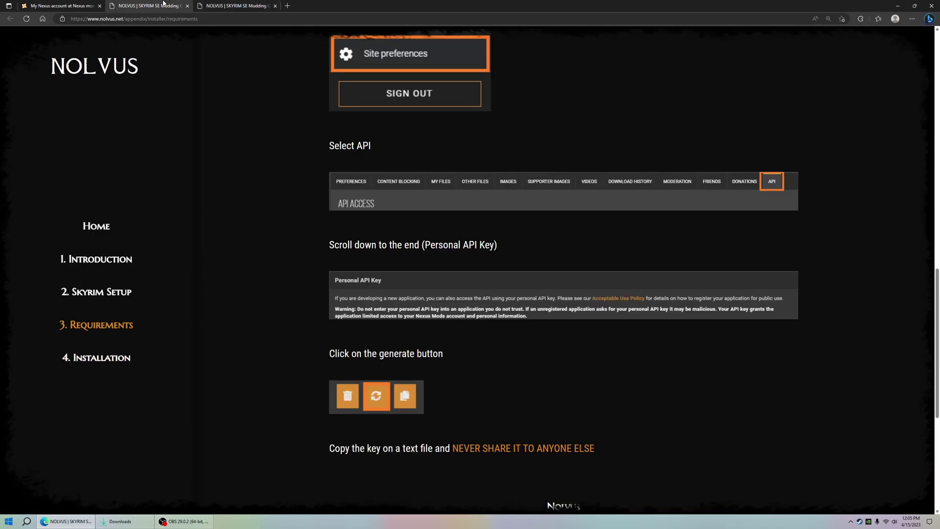
# Step: Review the Requirements instructions on generating the API key, keeping it private and registering a Nolvus account
pyautogui.scroll(-1, 438, 307)
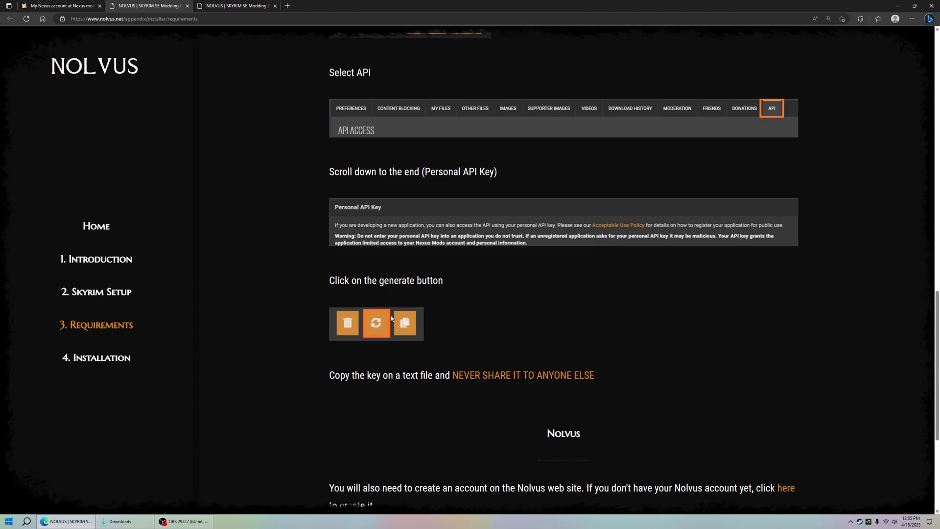
pyautogui.scroll(-3, 378, 342)
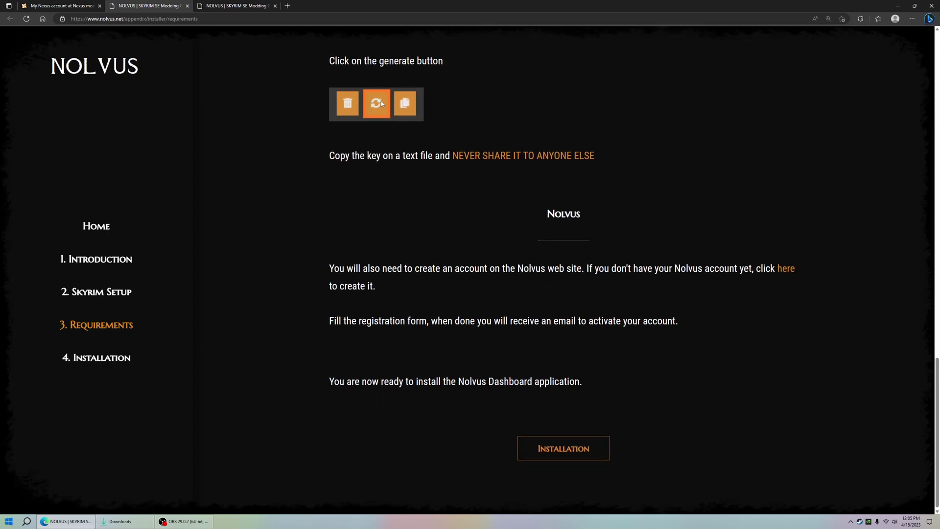
pyautogui.moveTo(445, 157); pyautogui.dragTo(681, 162)
pyautogui.click(680, 163)
# Step: Close the Nexus Mods and Requirements pages and open the installer download page linked in the Installation guide
pyautogui.click(99, 5)
pyautogui.click(99, 5)
pyautogui.scroll(-3, 367, 182)
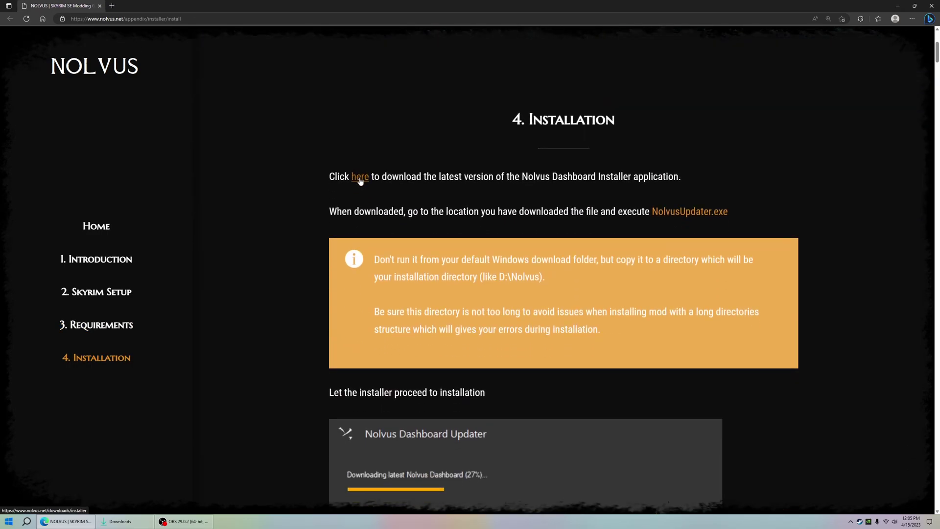
pyautogui.click(360, 177)
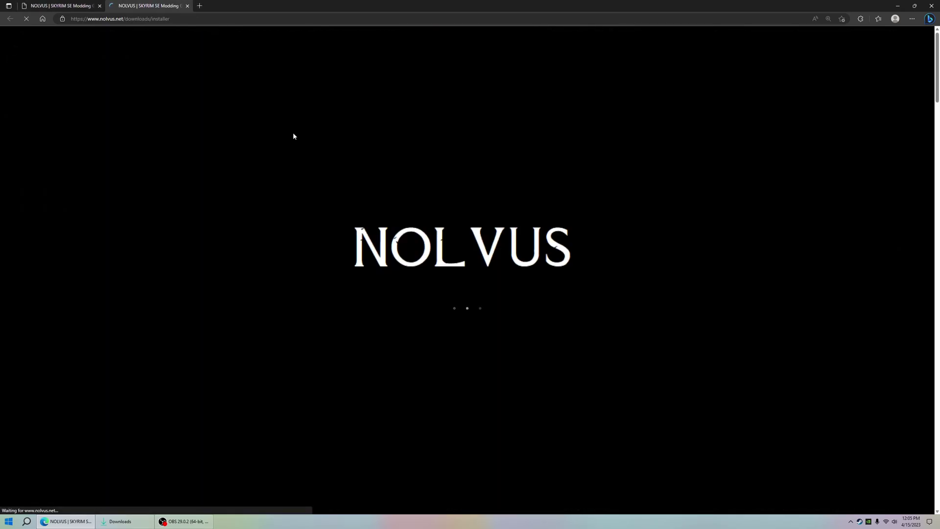
pyautogui.scroll(-2, 293, 137)
pyautogui.scroll(-4, 293, 141)
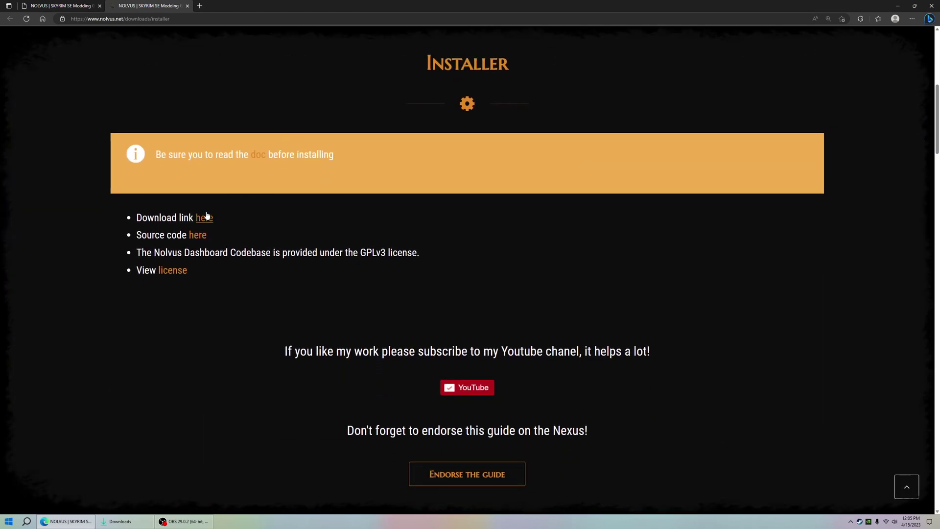
pyautogui.moveTo(205, 219); pyautogui.dragTo(226, 51)
# Step: Move the NolvusUpdater application from Downloads into the Nolvus folder on the 2TB SSD (E:) drive
pyautogui.scroll(-5, 263, 77)
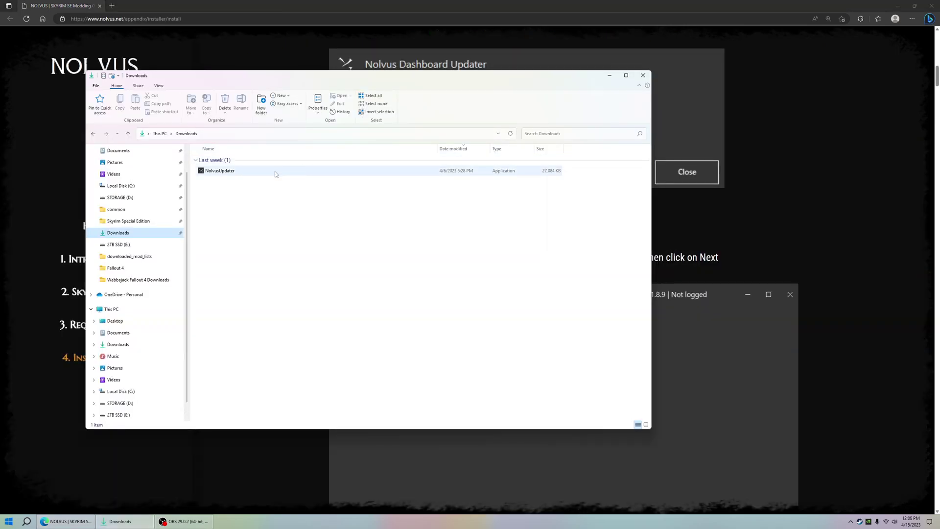
pyautogui.click(223, 173)
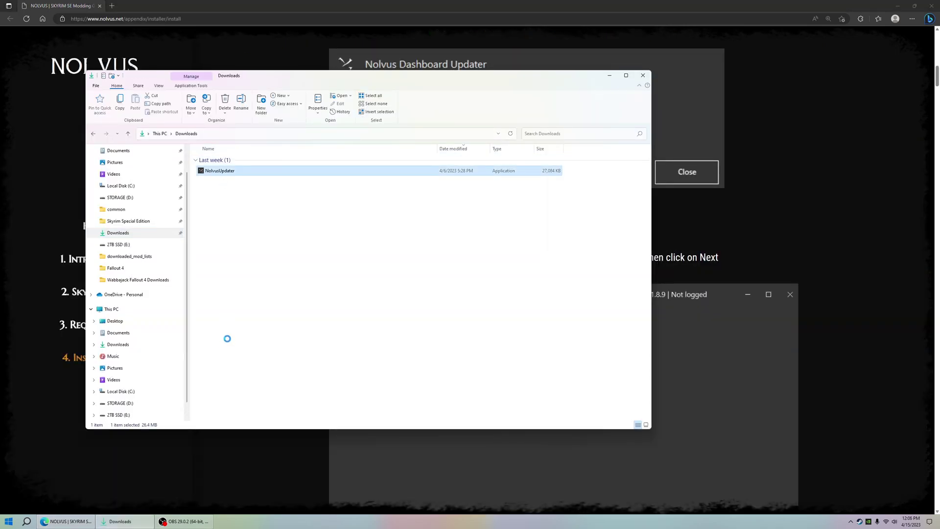
pyautogui.rightClick(223, 171)
pyautogui.click(243, 304)
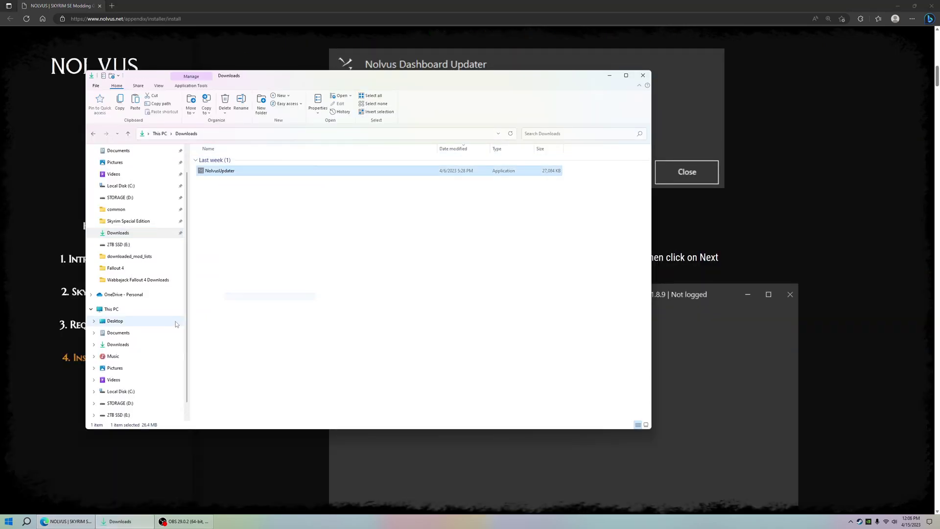
pyautogui.scroll(-1, 130, 323)
pyautogui.click(131, 392)
pyautogui.doubleClick(212, 158)
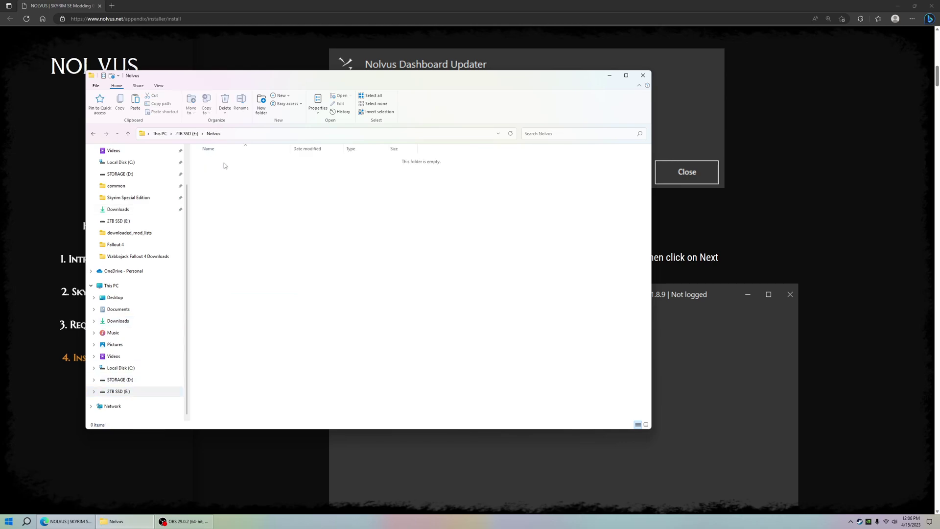
pyautogui.click(186, 134)
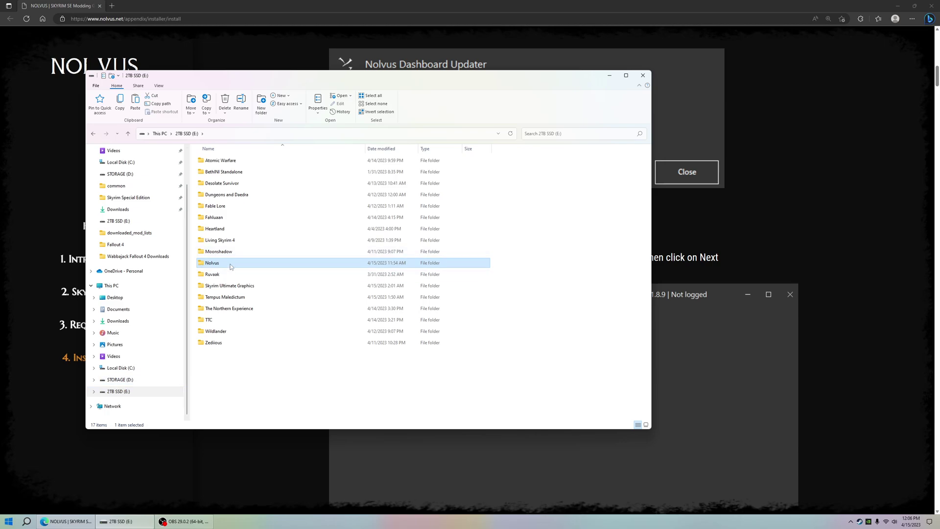
pyautogui.click(118, 391)
pyautogui.doubleClick(226, 186)
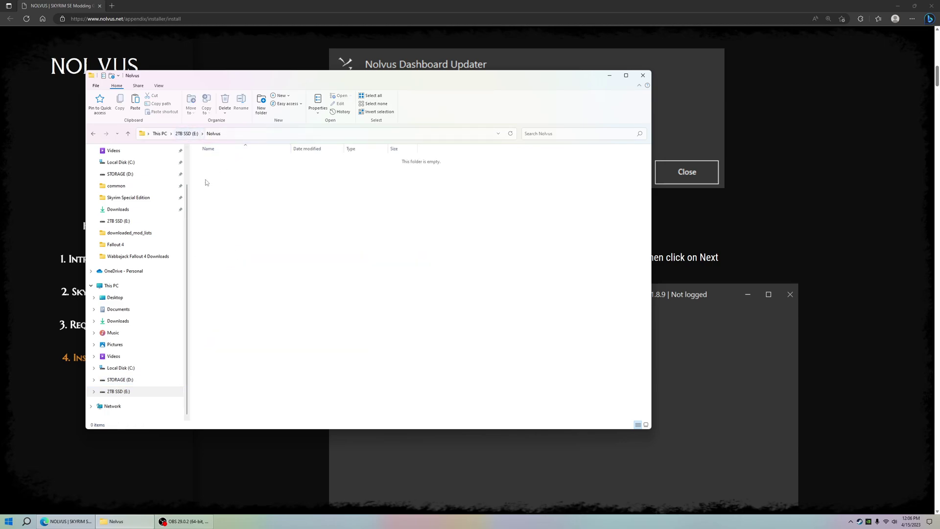
pyautogui.rightClick(218, 195)
pyautogui.click(234, 243)
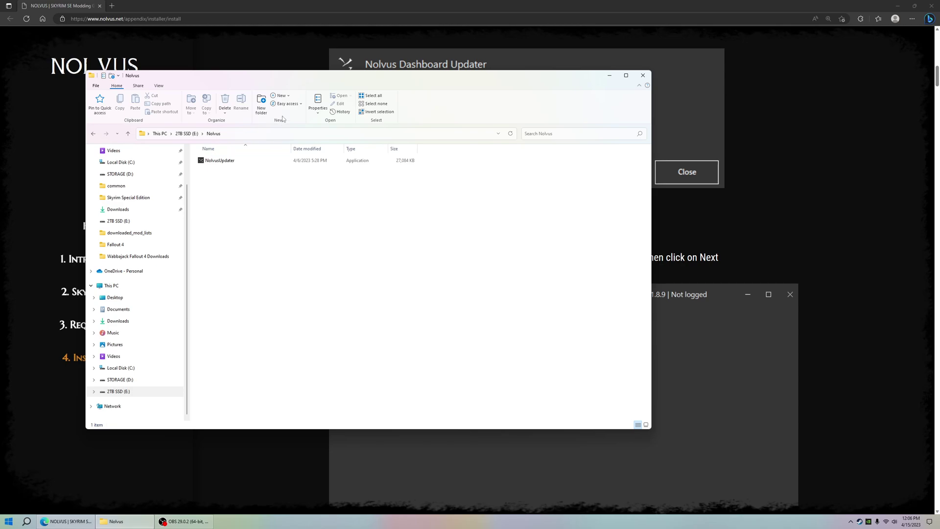
# Step: Run NolvusUpdater from the Nolvus folder to install the Nolvus Dashboard, and close the updater when it finishes
pyautogui.moveTo(290, 77); pyautogui.dragTo(331, 57)
pyautogui.doubleClick(275, 142)
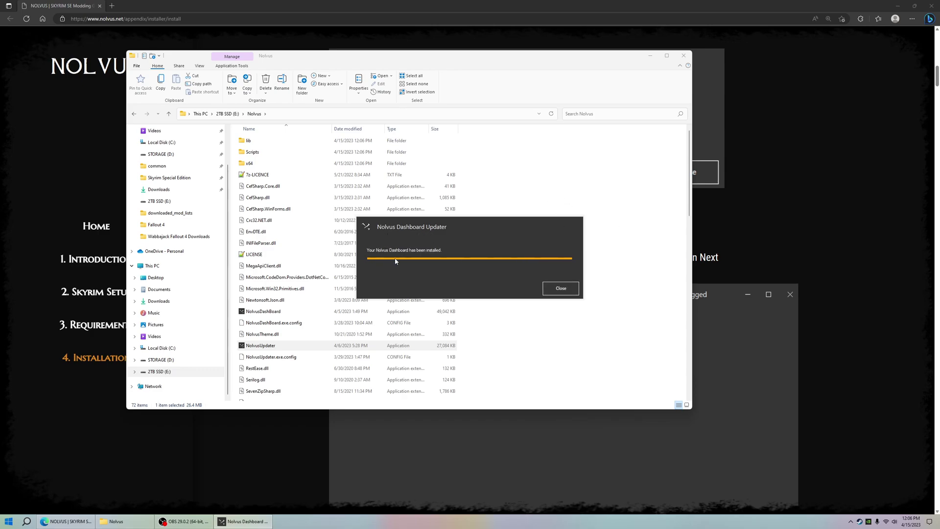
pyautogui.click(558, 290)
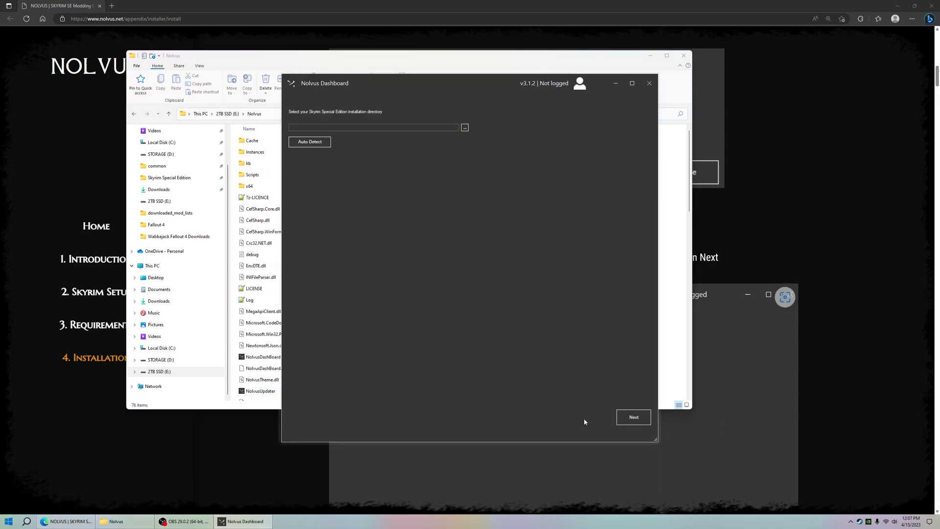
# Step: Auto-detect the Skyrim Special Edition installation directory in Nolvus Dashboard and continue to the next page
pyautogui.click(313, 144)
pyautogui.moveTo(345, 129); pyautogui.dragTo(383, 128)
pyautogui.click(387, 127)
pyautogui.click(634, 416)
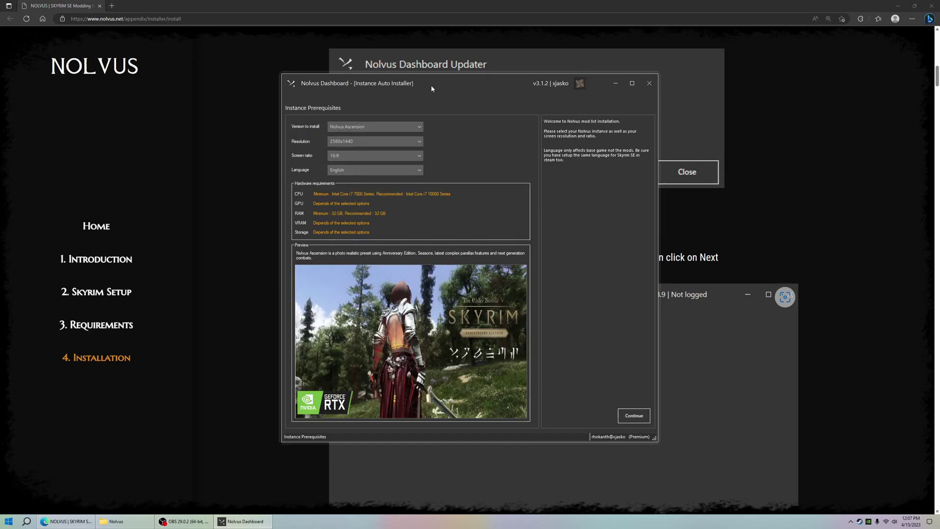
# Step: Select Nolvus Ascension as the version to install and 2560x1440 as the resolution in the instance prerequisites
pyautogui.moveTo(431, 90); pyautogui.dragTo(420, 81)
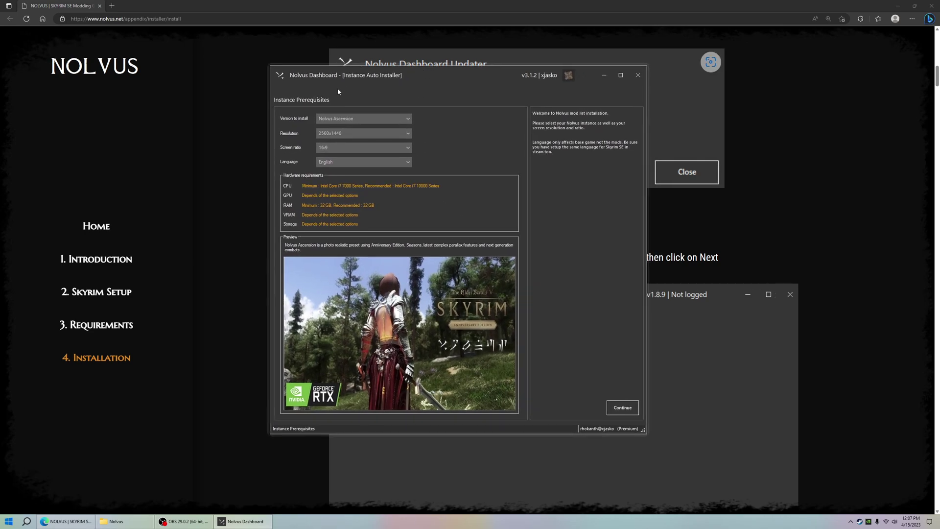
pyautogui.click(374, 119)
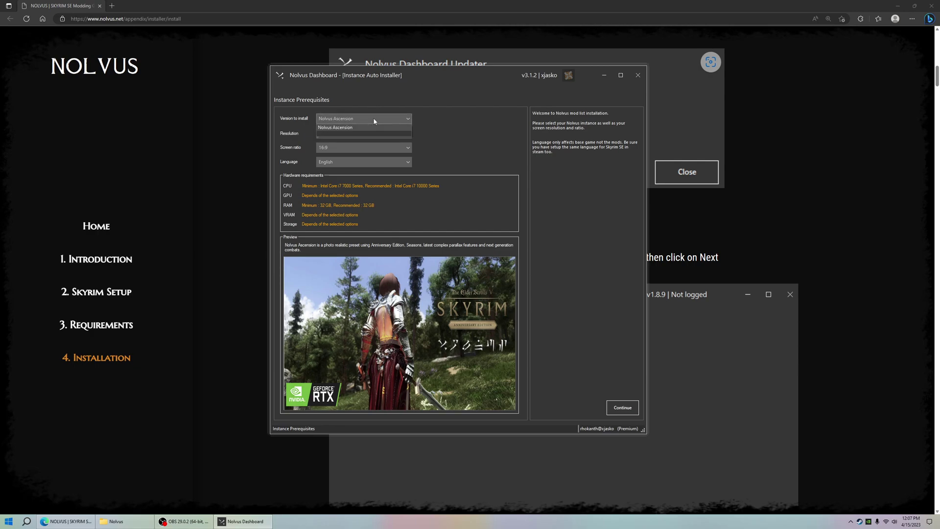
pyautogui.click(347, 127)
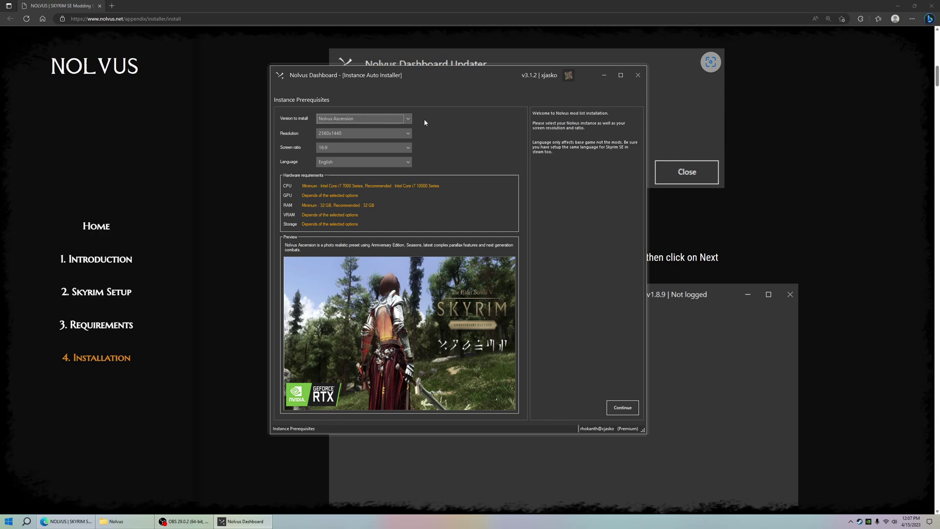
pyautogui.click(384, 133)
pyautogui.click(387, 142)
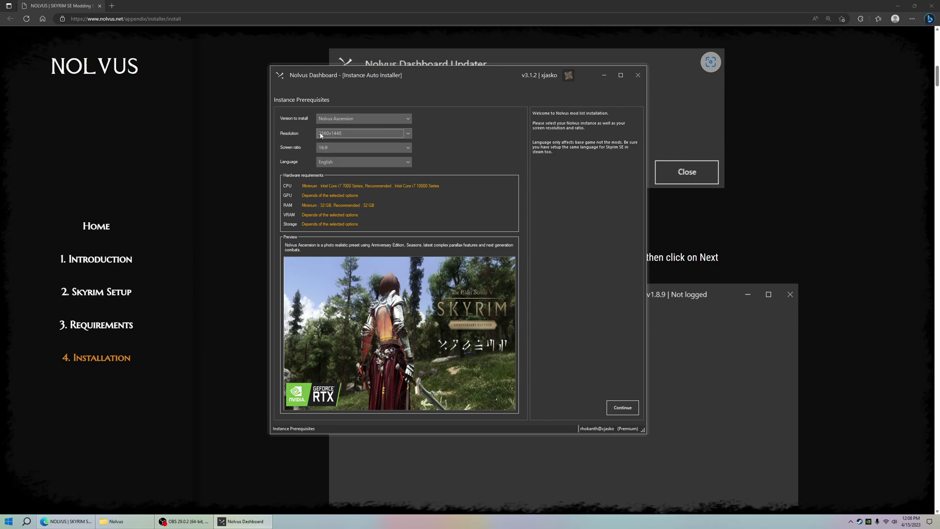
pyautogui.click(325, 136)
pyautogui.click(352, 144)
# Step: Select 16:9 as the screen ratio, keep English as the language, and continue to the instance paths
pyautogui.click(408, 147)
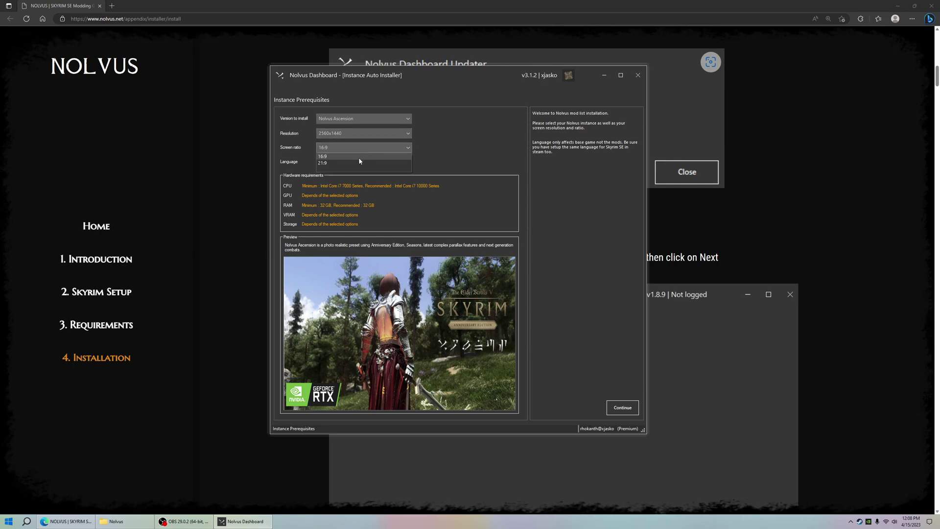
pyautogui.click(387, 156)
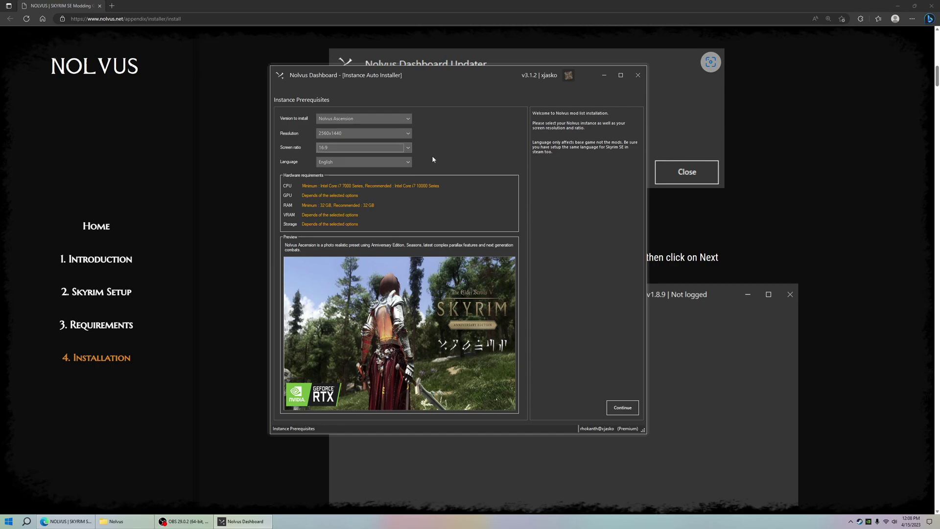
pyautogui.click(366, 162)
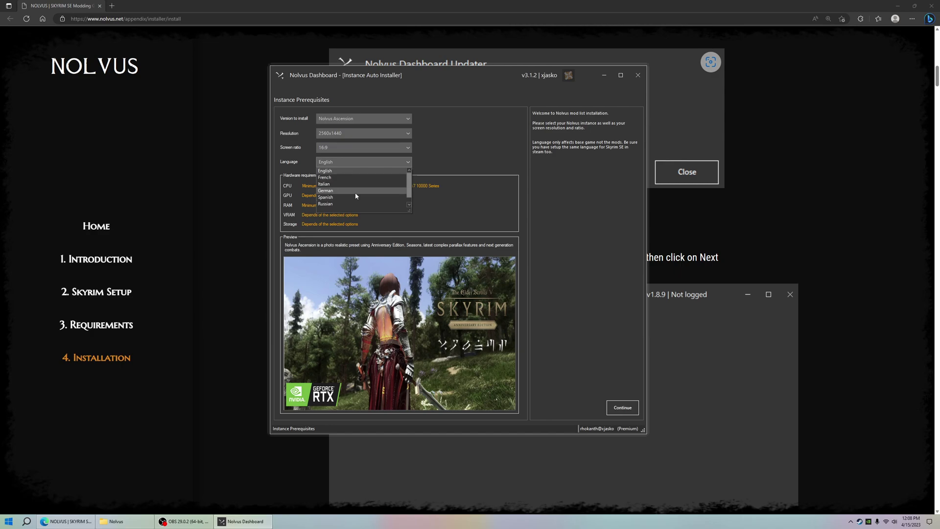
pyautogui.click(452, 154)
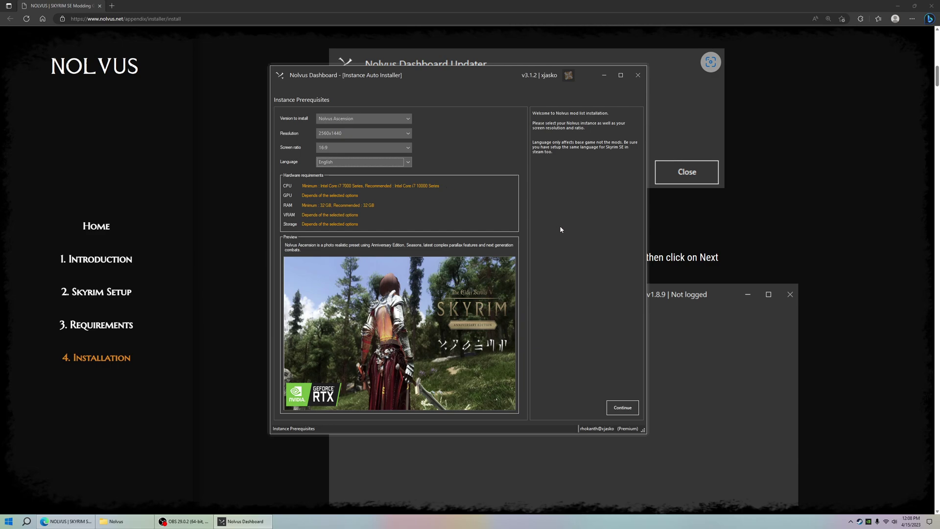
pyautogui.click(622, 408)
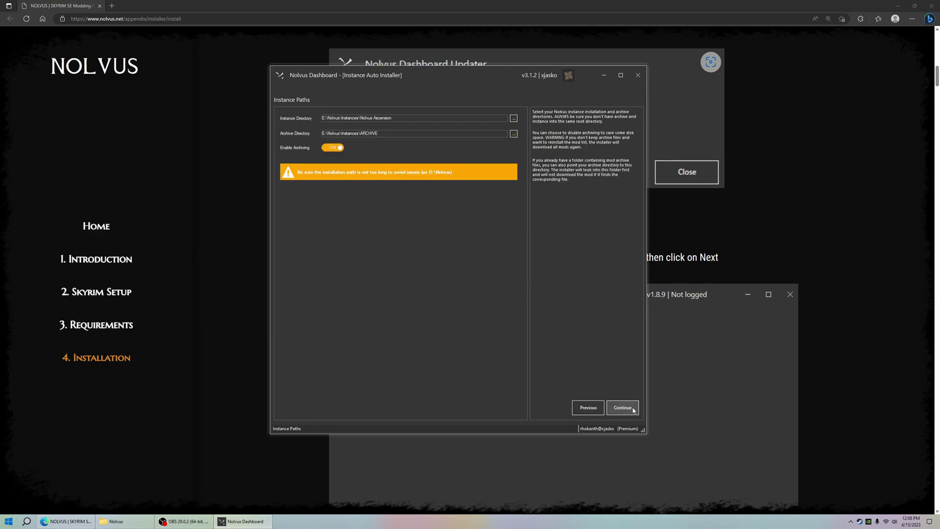
pyautogui.moveTo(390, 118); pyautogui.dragTo(393, 118)
pyautogui.click(393, 117)
pyautogui.doubleClick(391, 117)
pyautogui.click(392, 118)
# Step: Set the archive directory to the existing Nolvus Downloads folder on the STORAGE (D:) drive
pyautogui.click(513, 133)
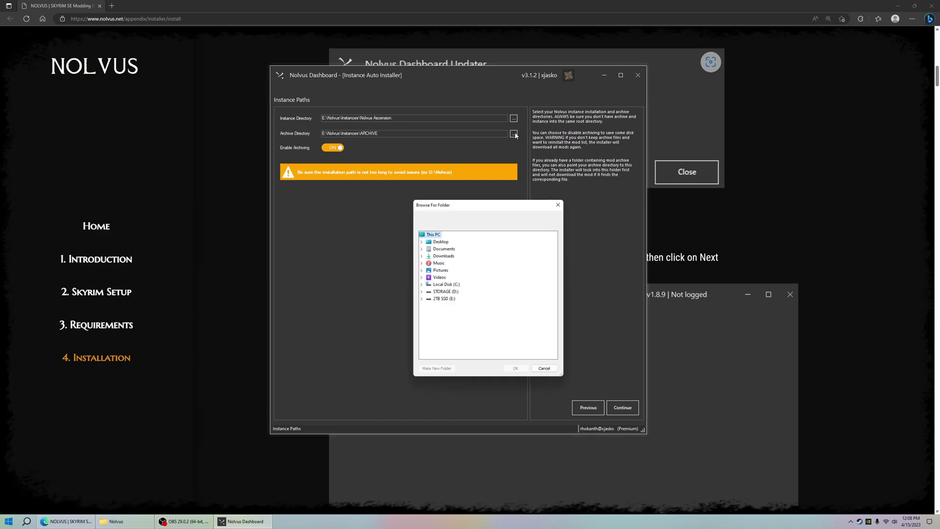
pyautogui.click(420, 292)
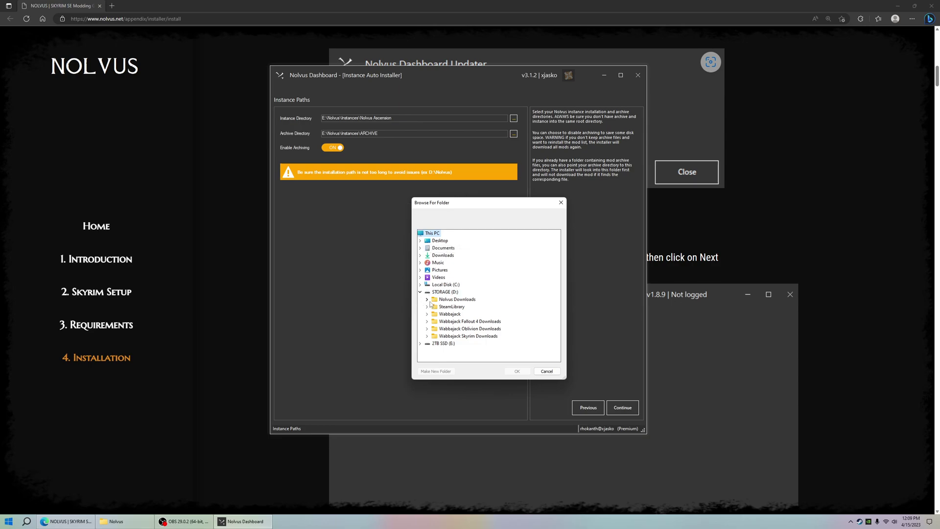
pyautogui.doubleClick(442, 301)
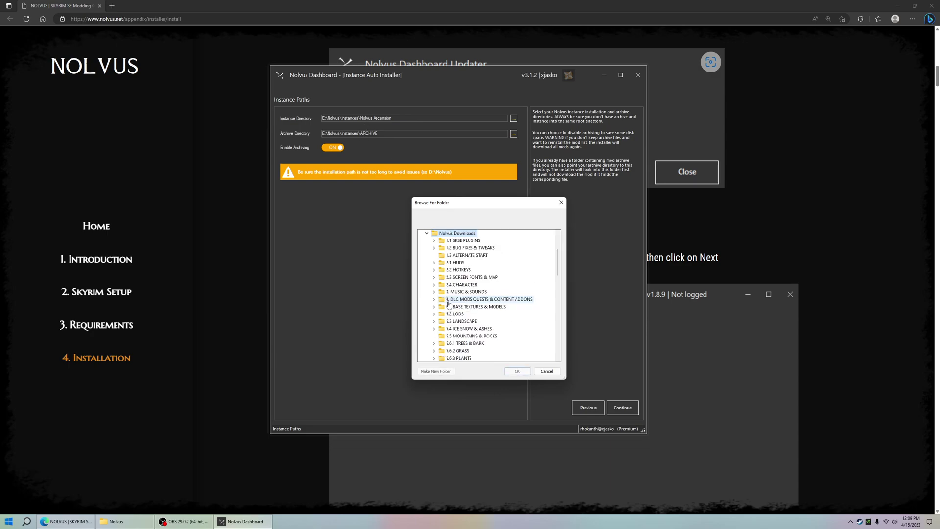
pyautogui.scroll(3, 477, 242)
pyautogui.scroll(-6, 470, 241)
pyautogui.scroll(-10, 470, 242)
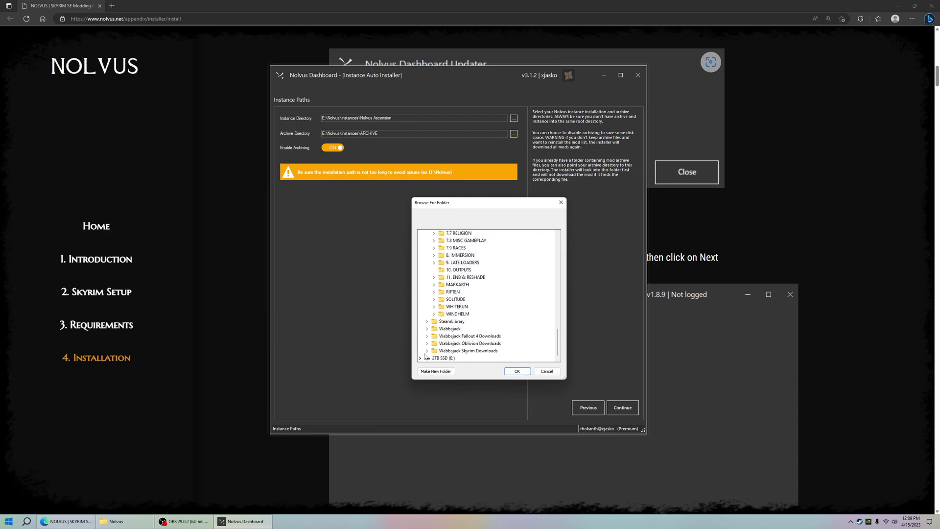
pyautogui.scroll(12, 427, 352)
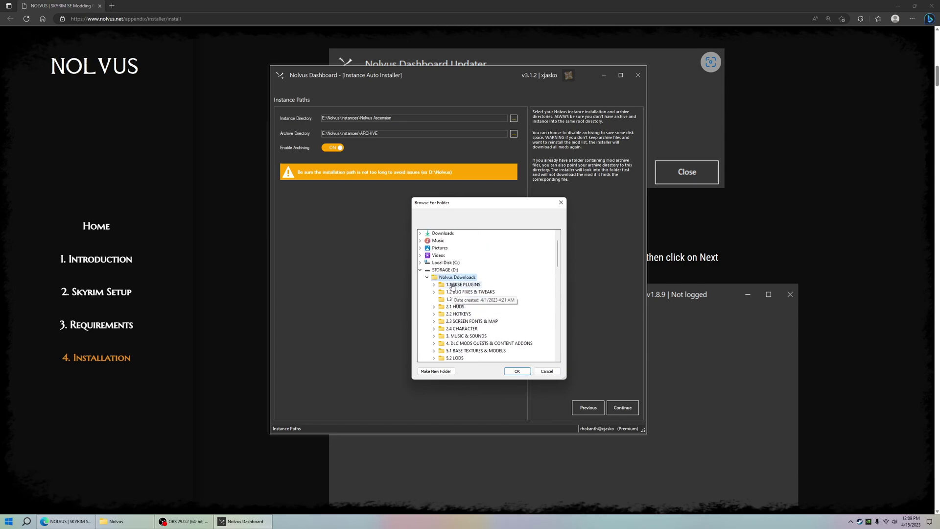
pyautogui.scroll(-1, 446, 306)
pyautogui.scroll(-10, 437, 292)
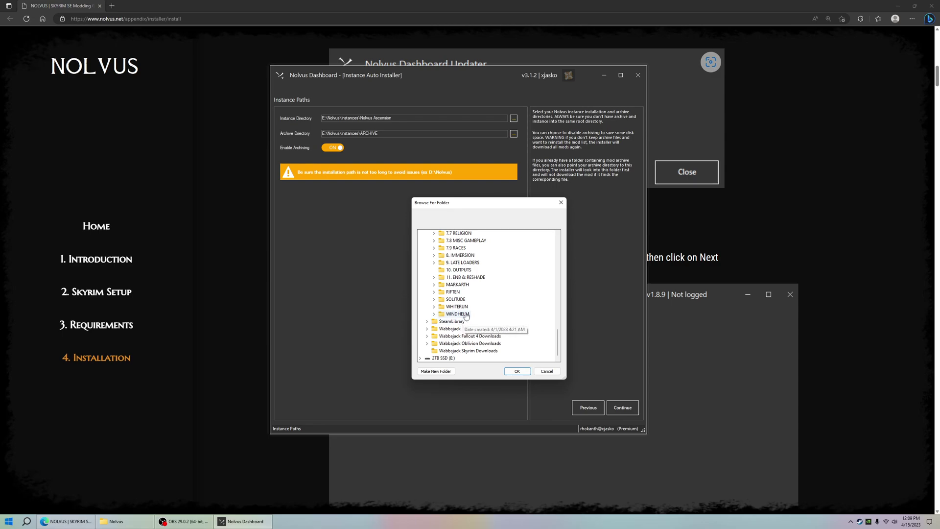
pyautogui.scroll(10, 465, 313)
pyautogui.scroll(2, 470, 297)
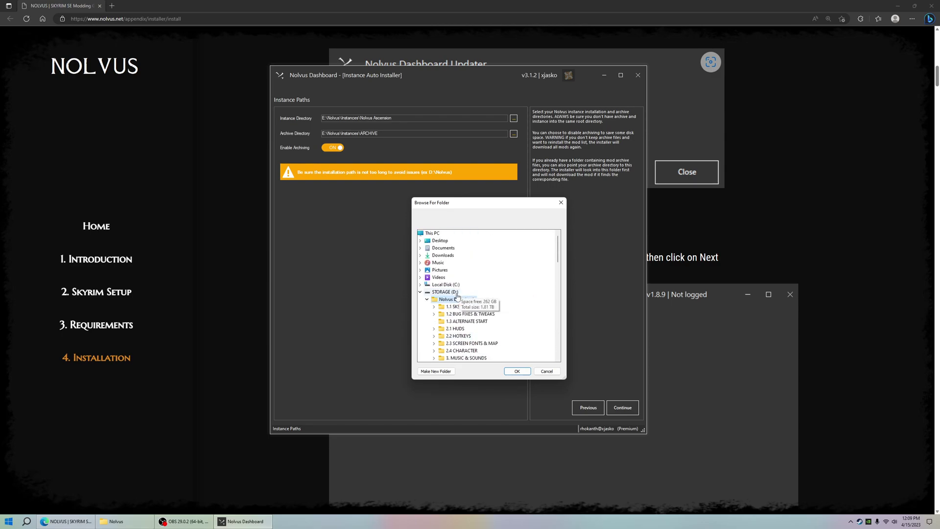
pyautogui.click(514, 371)
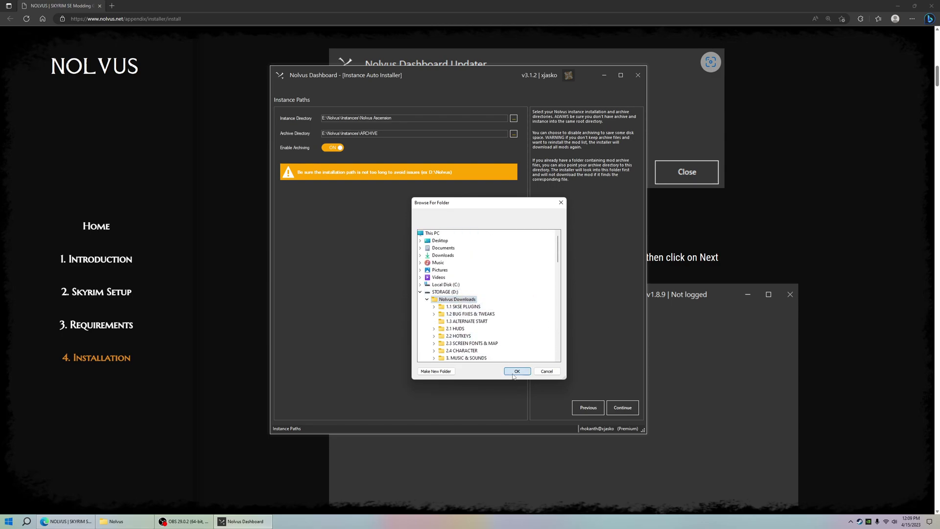
# Step: Keep E:\Nolvus\Instances\Nolvus Ascension as the instance directory and continue to the performance options
pyautogui.moveTo(367, 119); pyautogui.dragTo(414, 120)
pyautogui.click(406, 119)
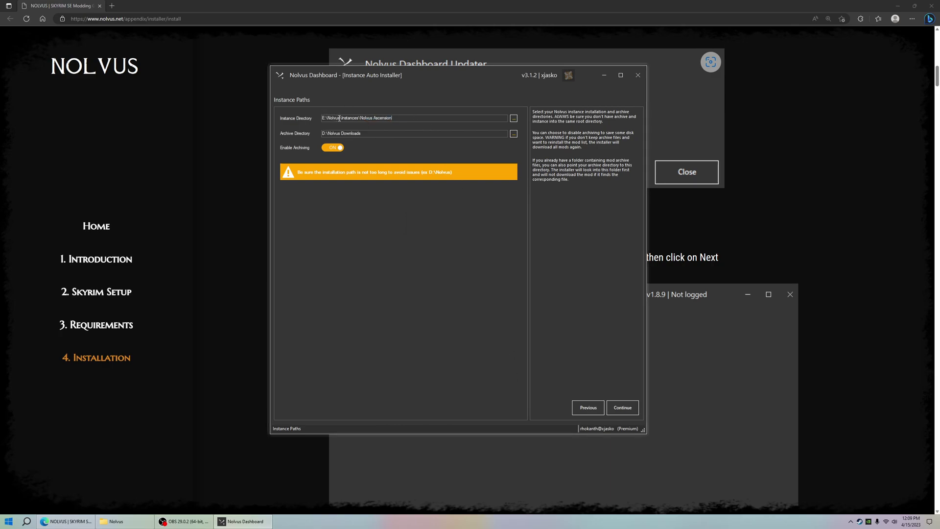
pyautogui.moveTo(340, 118); pyautogui.dragTo(392, 119)
pyautogui.press('Left')
pyautogui.moveTo(327, 118); pyautogui.dragTo(394, 119)
pyautogui.click(398, 122)
pyautogui.click(627, 406)
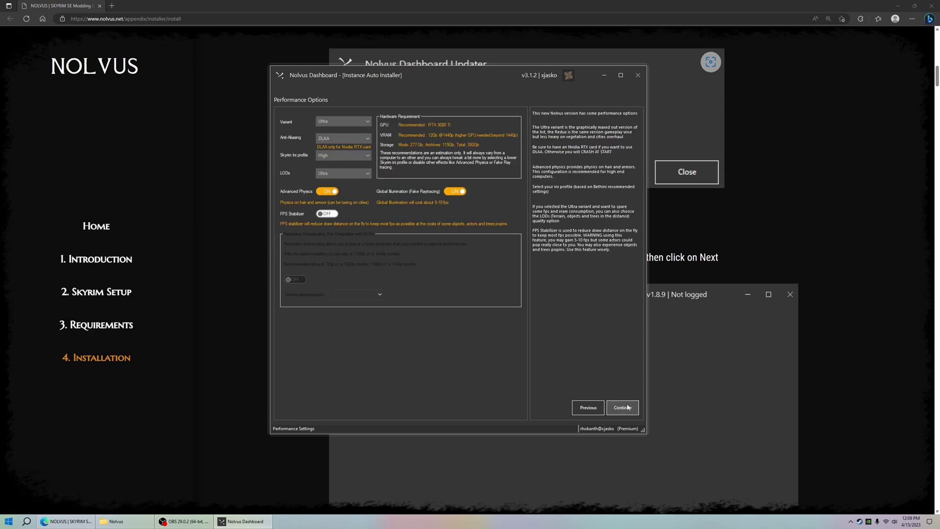
# Step: Switch the variant to Redux to compare its hardware requirements, and set it back to Ultra
pyautogui.click(364, 121)
pyautogui.click(412, 113)
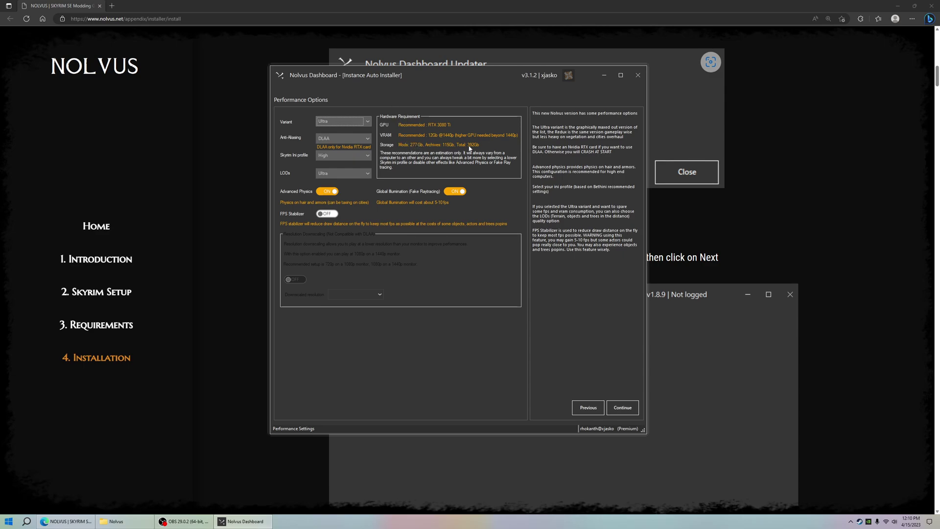
pyautogui.click(367, 121)
pyautogui.click(343, 135)
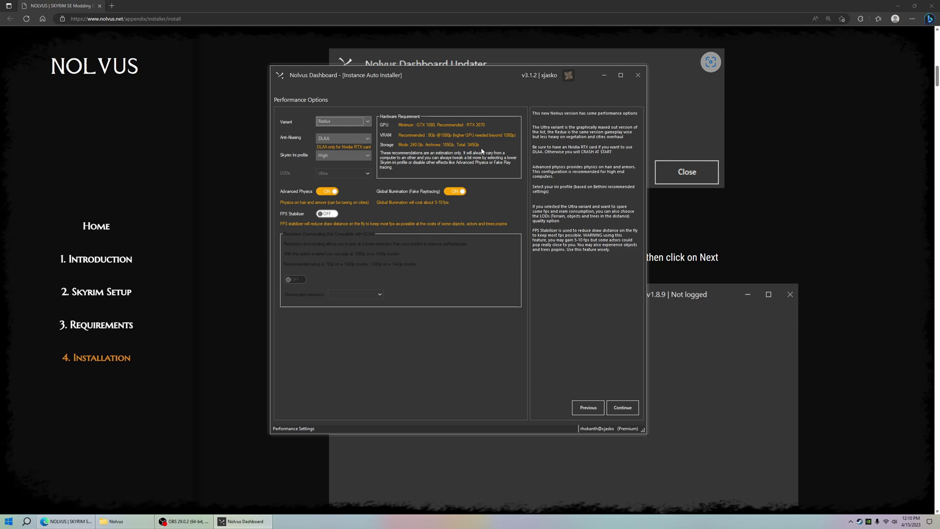
pyautogui.click(368, 122)
pyautogui.click(367, 121)
pyautogui.click(366, 121)
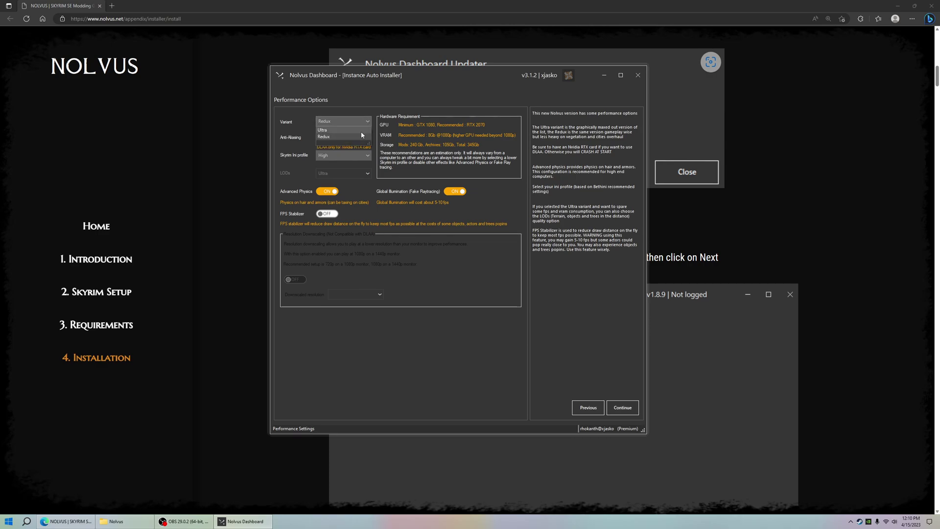
pyautogui.click(368, 130)
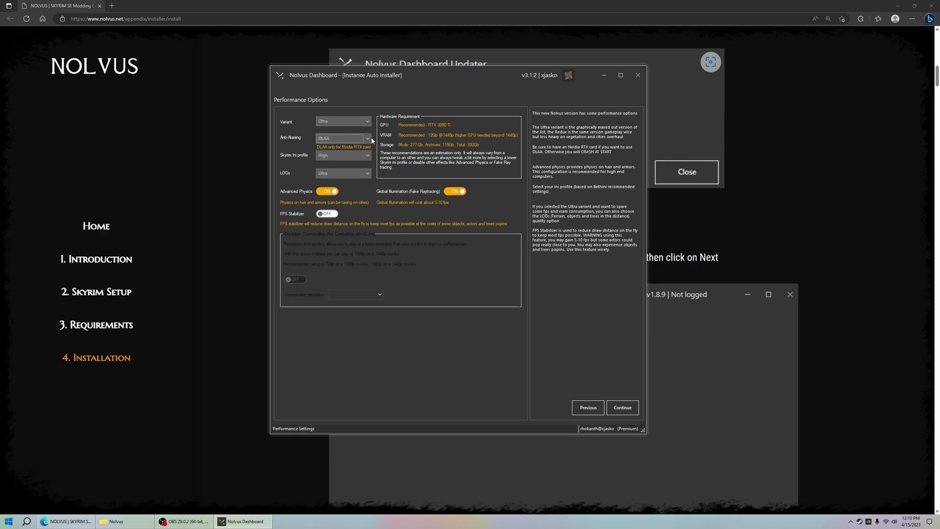
# Step: Switch the anti-aliasing to TAA to check the resolution downscaling options, and set it back to DLAA
pyautogui.click(342, 139)
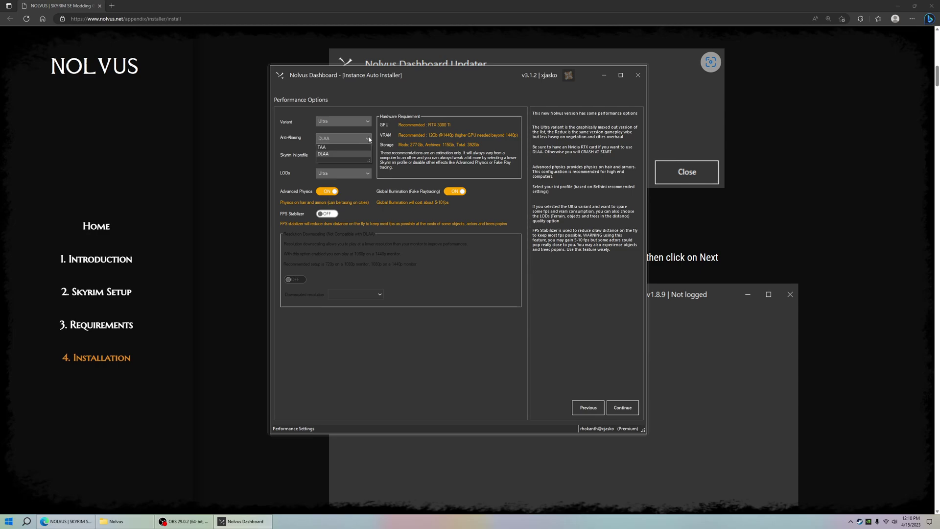
pyautogui.click(355, 154)
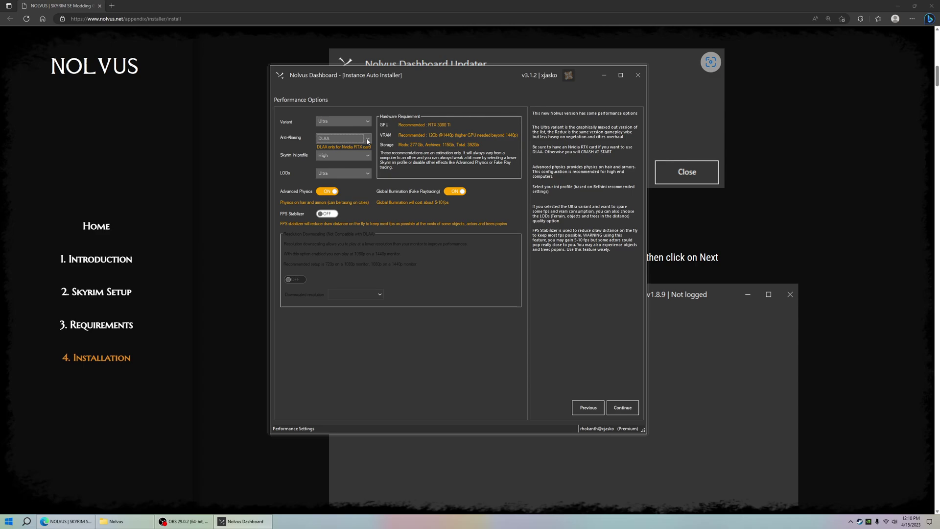
pyautogui.click(368, 139)
pyautogui.click(360, 148)
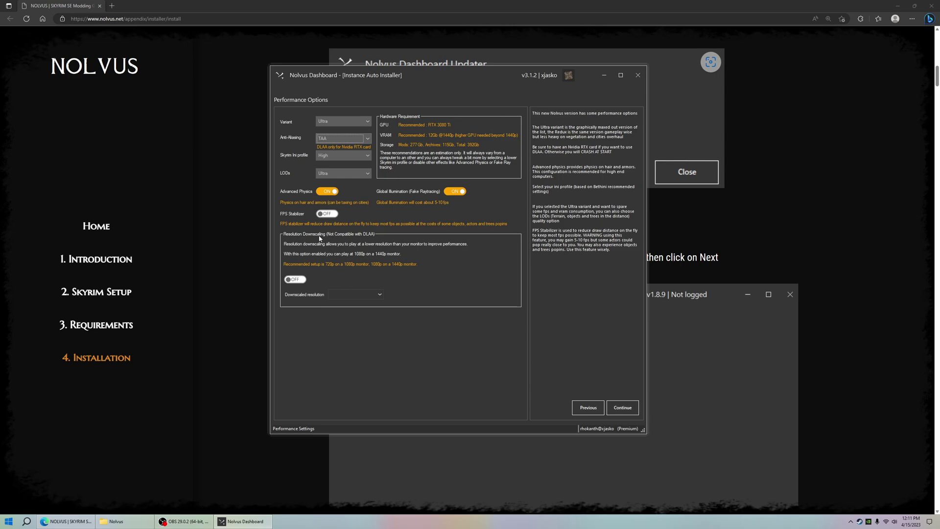
pyautogui.click(367, 138)
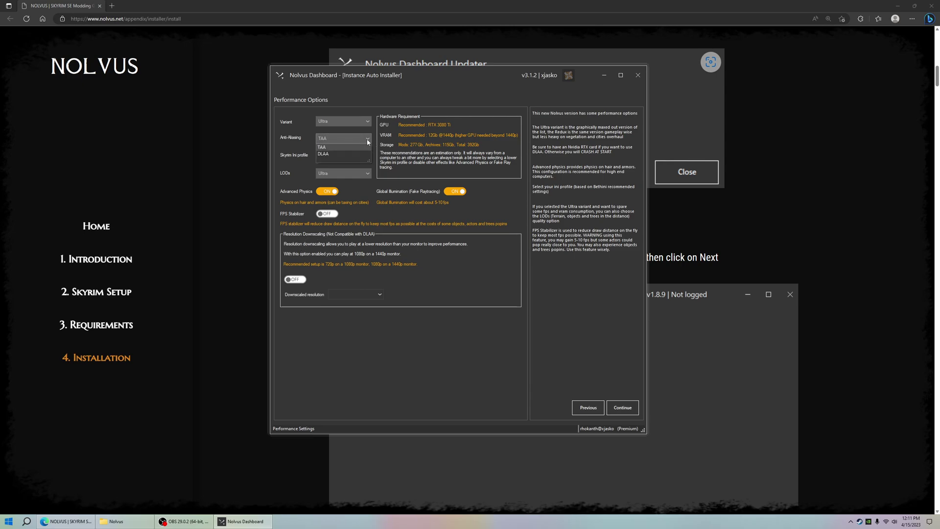
pyautogui.click(357, 155)
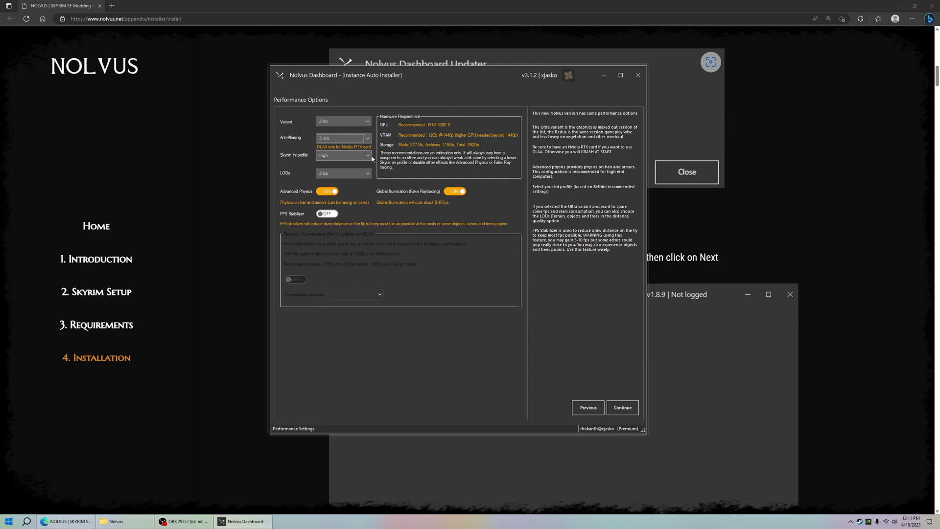
# Step: Select High as the Skyrim ini profile and keep the LODs quality at Ultra
pyautogui.click(359, 157)
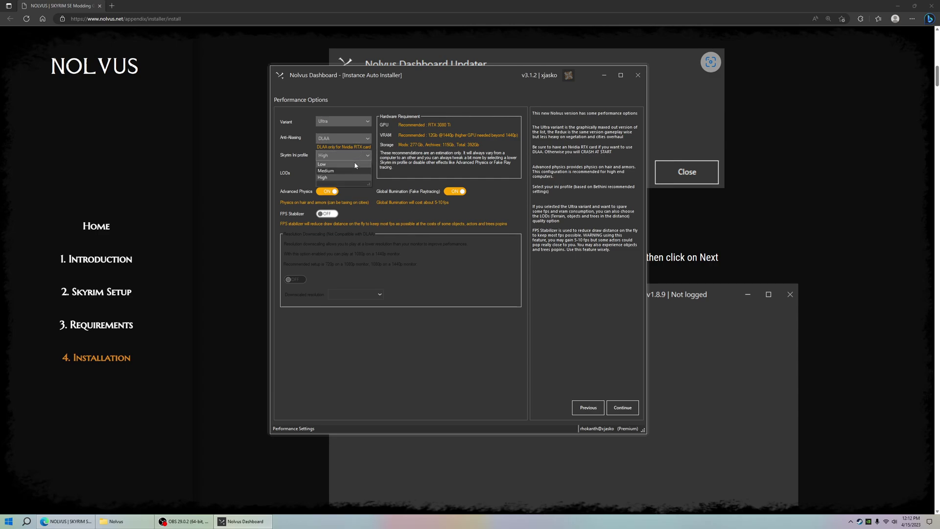
pyautogui.click(336, 177)
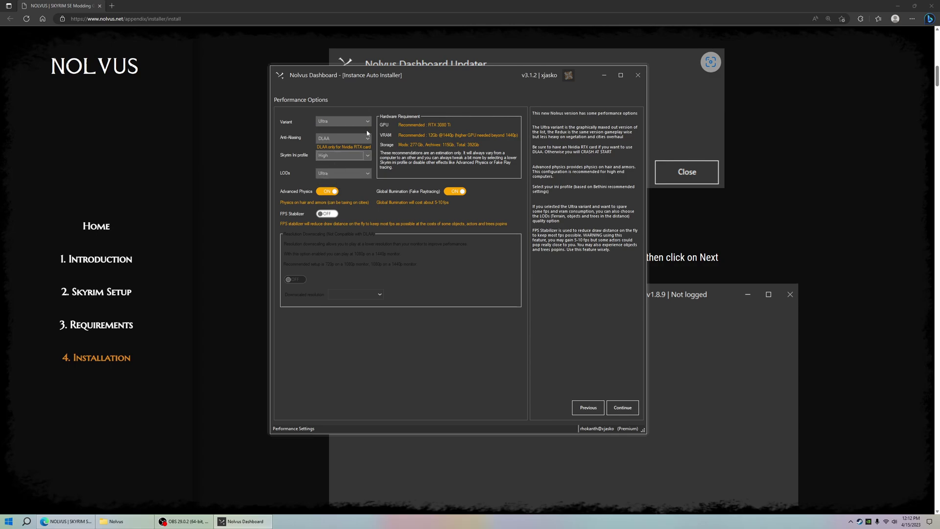
pyautogui.click(369, 158)
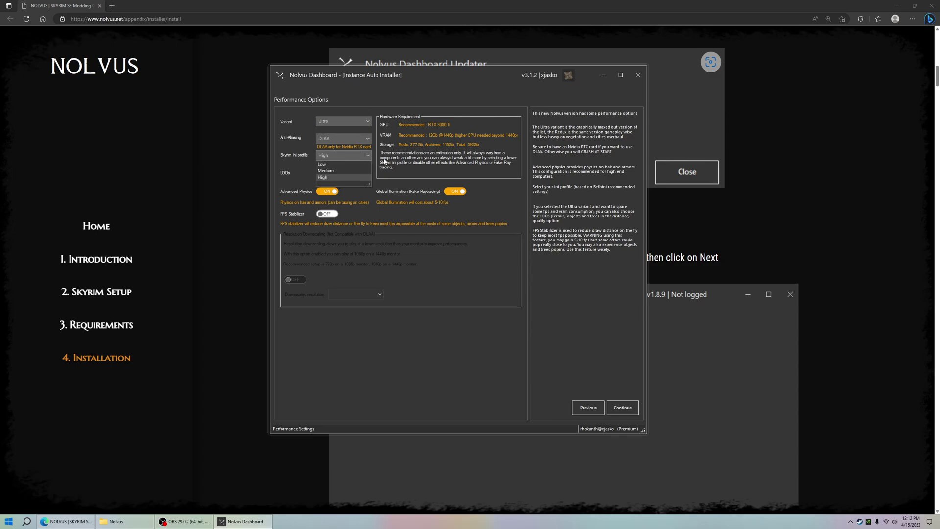
pyautogui.click(383, 161)
pyautogui.click(363, 156)
pyautogui.click(394, 159)
pyautogui.click(370, 174)
pyautogui.click(303, 174)
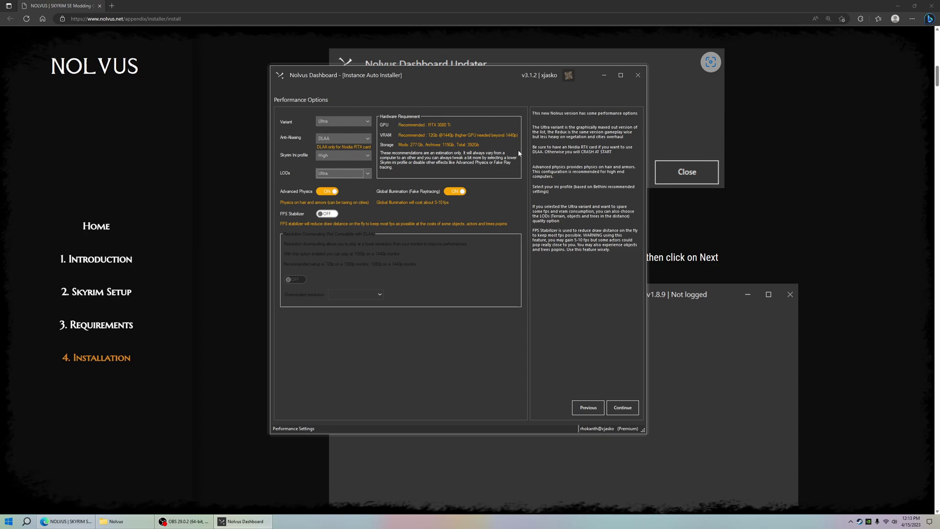
# Step: Go back to the instance paths, switch archiving off and on again, and return to the performance options
pyautogui.click(588, 407)
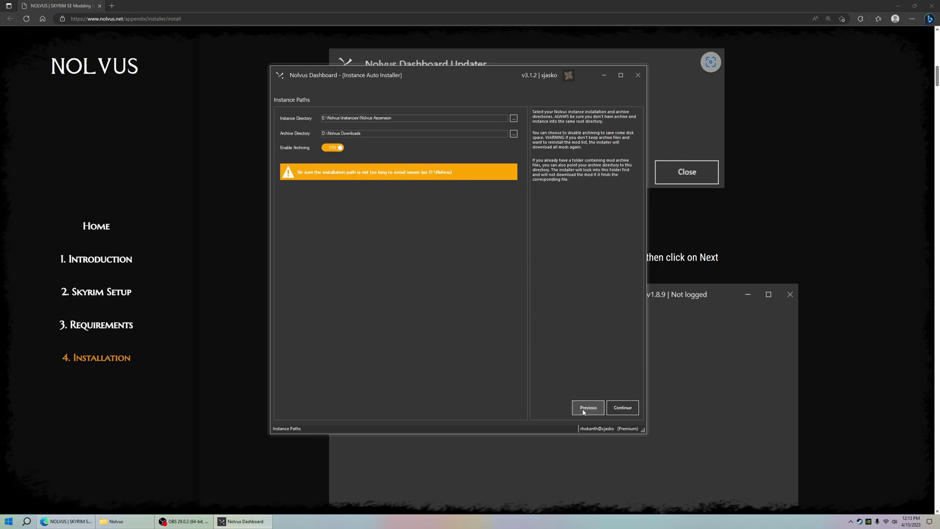
pyautogui.click(336, 149)
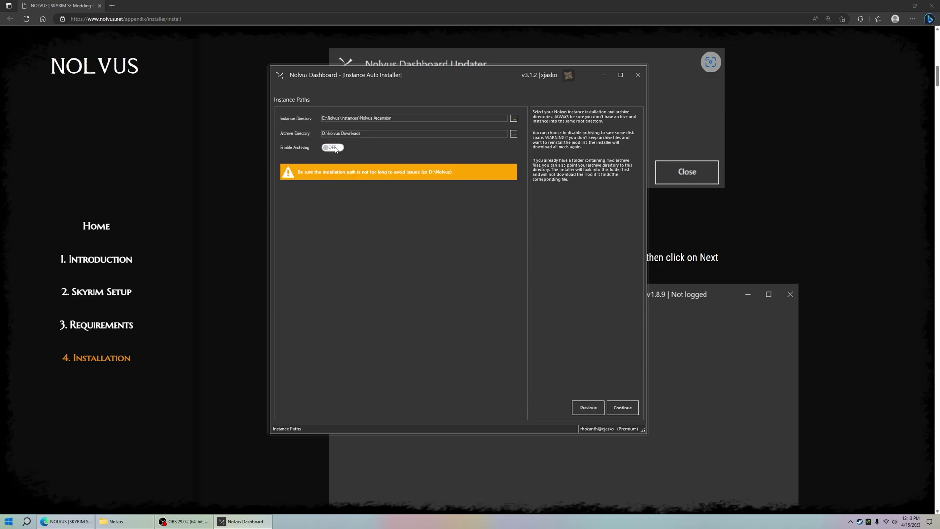
pyautogui.click(336, 148)
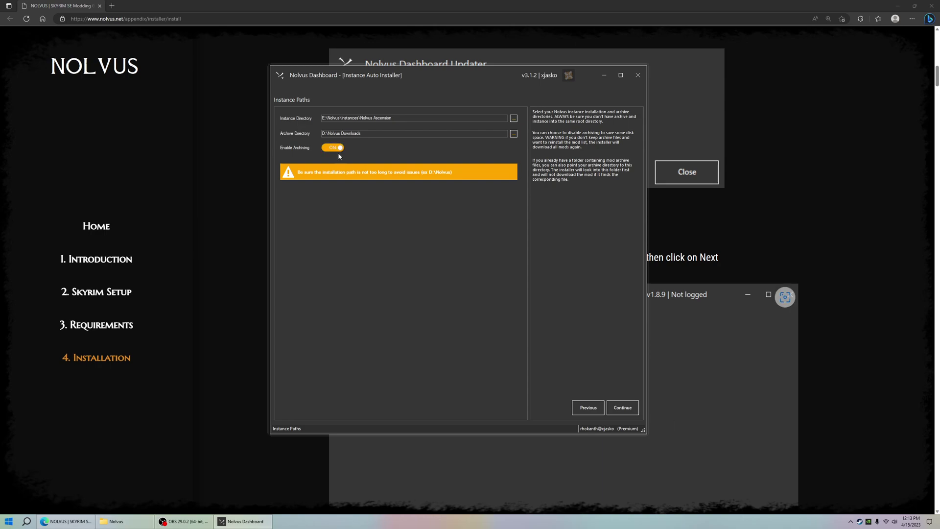
pyautogui.click(622, 408)
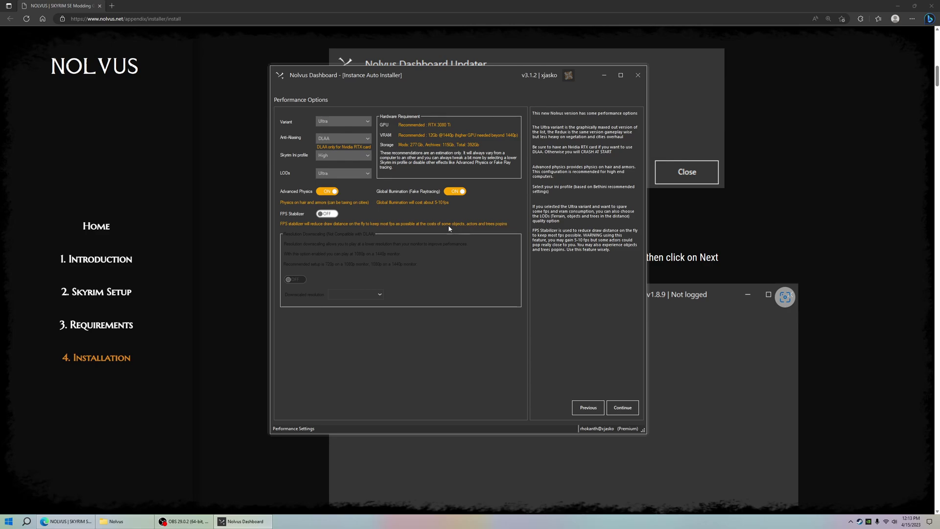
# Step: Leave the FPS Stabilizer off and confirm the performance options to continue to the additional options
pyautogui.click(332, 215)
pyautogui.click(333, 215)
pyautogui.click(332, 215)
pyautogui.click(333, 215)
pyautogui.click(625, 412)
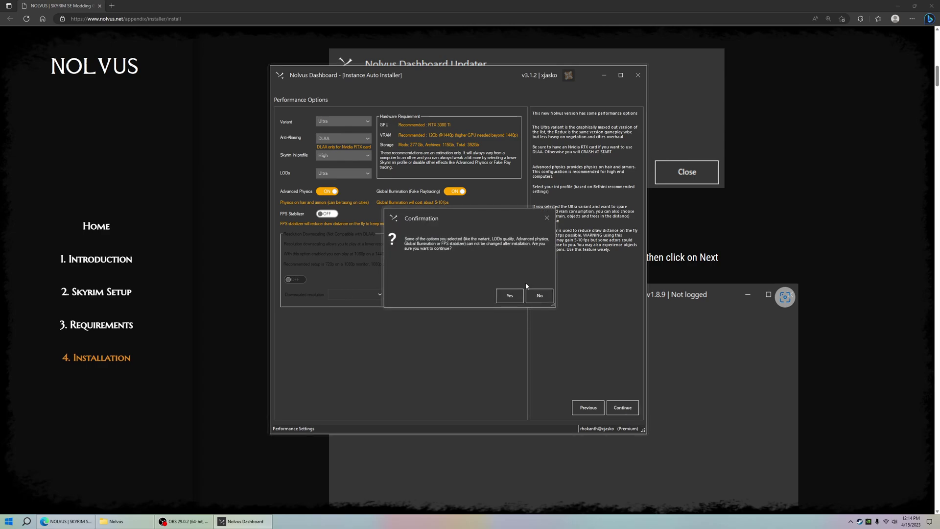
pyautogui.click(510, 296)
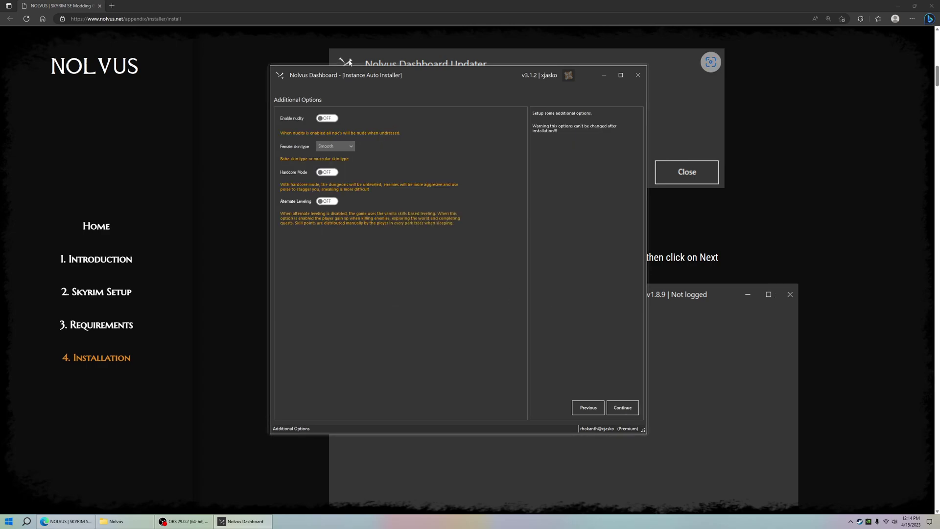
# Step: Leave nudity off, set the female skin type to Muscular, enable Hardcore Mode and Alternate Leveling, and confirm the additional options
pyautogui.click(335, 120)
pyautogui.click(335, 120)
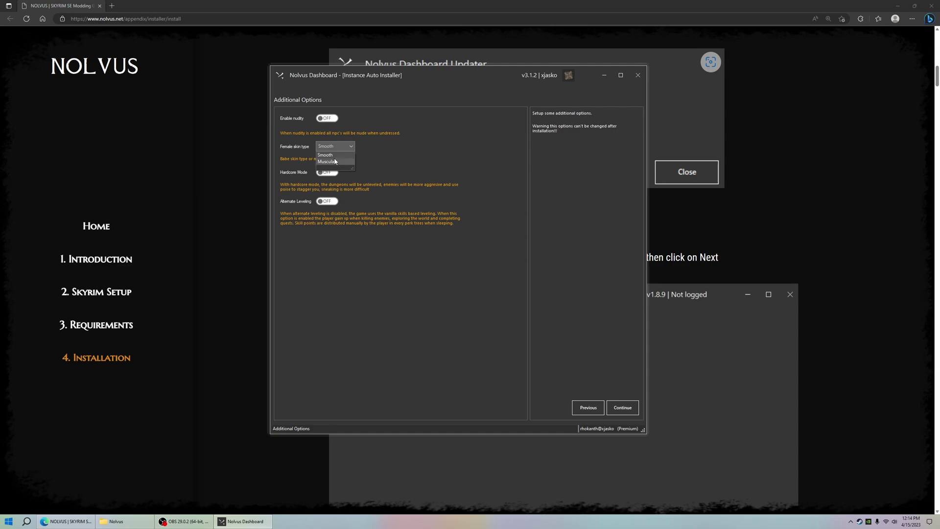
pyautogui.click(335, 161)
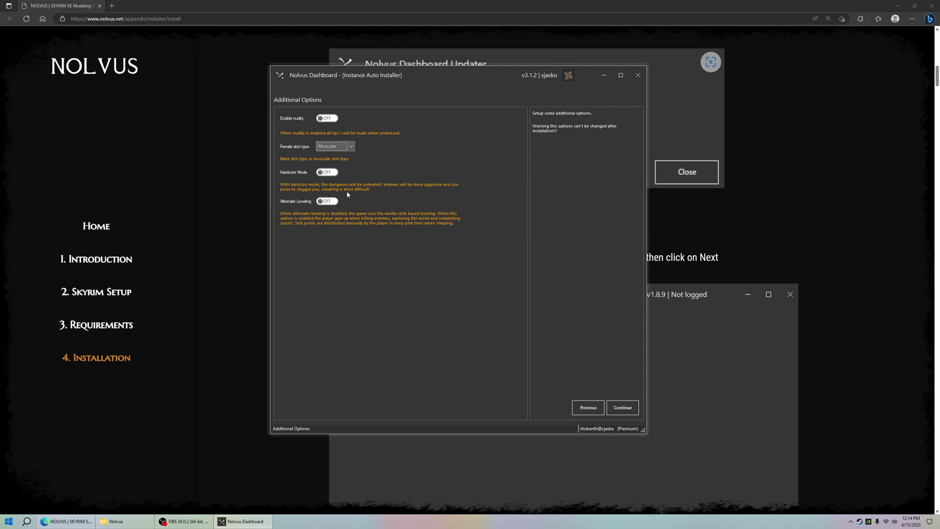
pyautogui.click(326, 172)
pyautogui.click(326, 201)
pyautogui.click(628, 407)
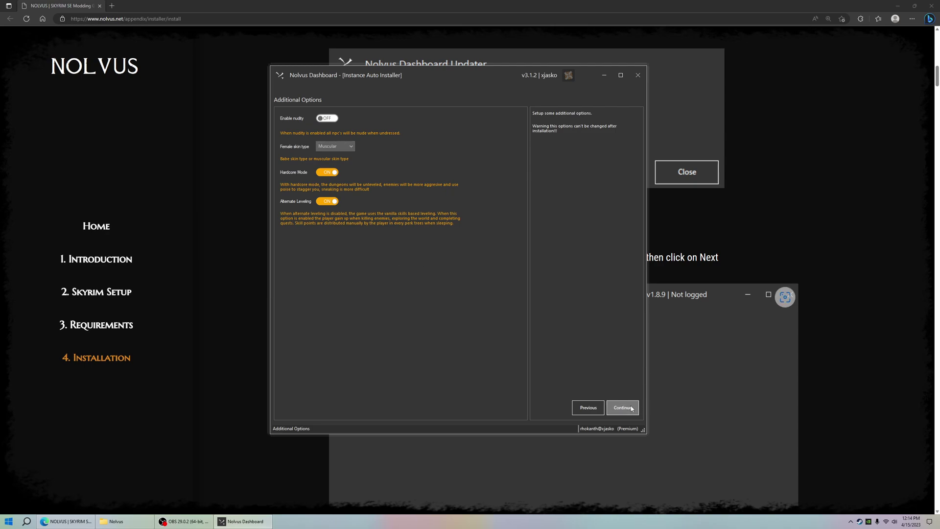
pyautogui.click(505, 296)
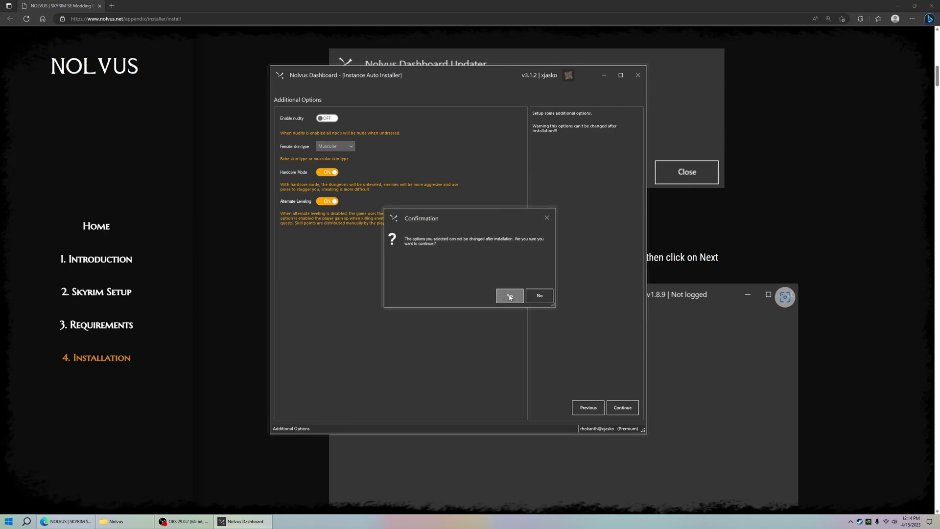
# Step: Select Standard ENB (PI-CHO ENB) as the ENB to install and continue to the download location
pyautogui.click(358, 118)
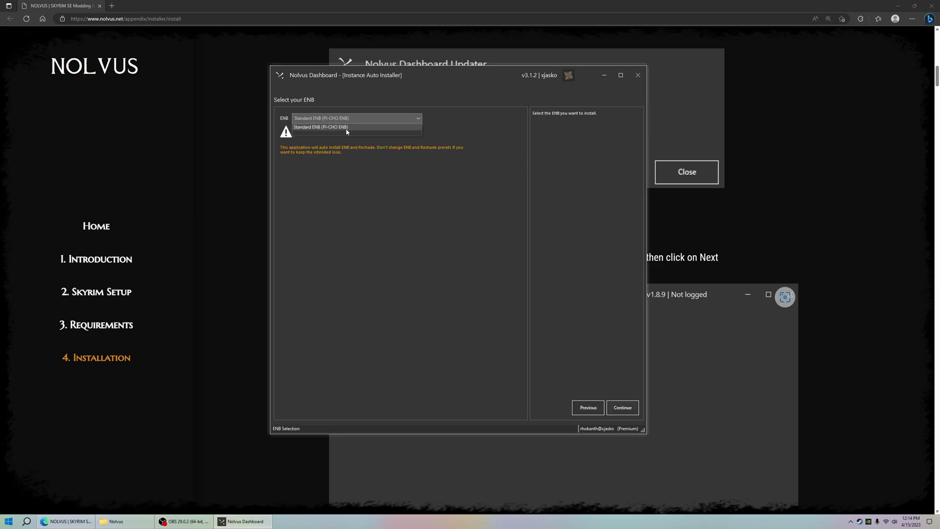
pyautogui.click(346, 128)
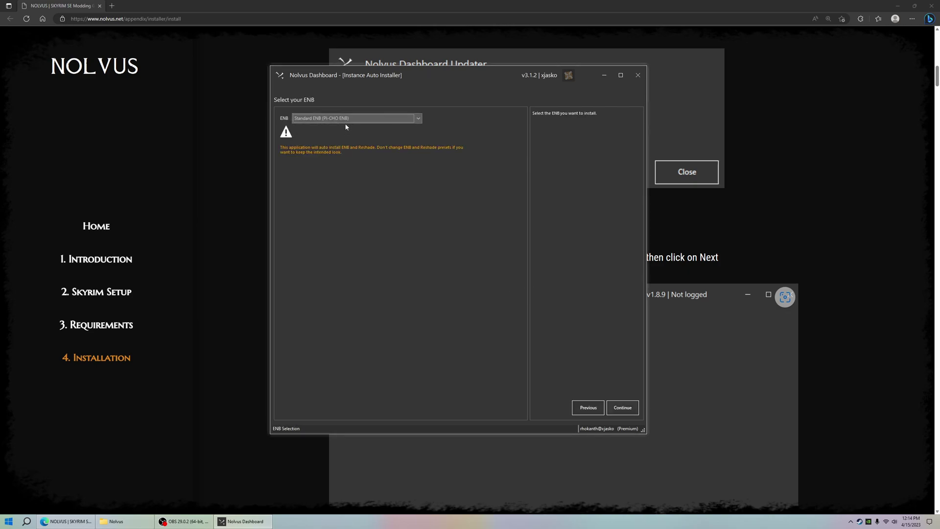
pyautogui.click(619, 407)
# Step: Set the CDN download location to Miami and continue with the installation
pyautogui.click(374, 118)
pyautogui.scroll(-1, 369, 143)
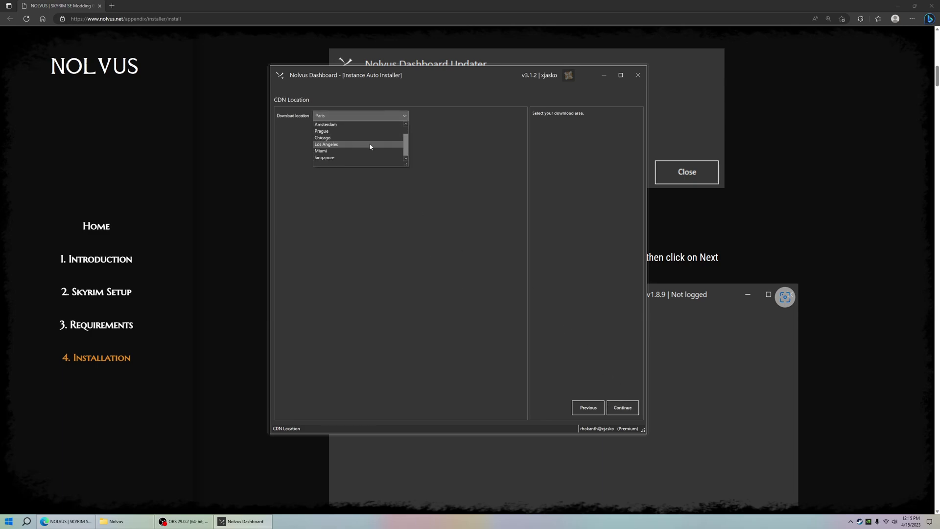
pyautogui.click(363, 152)
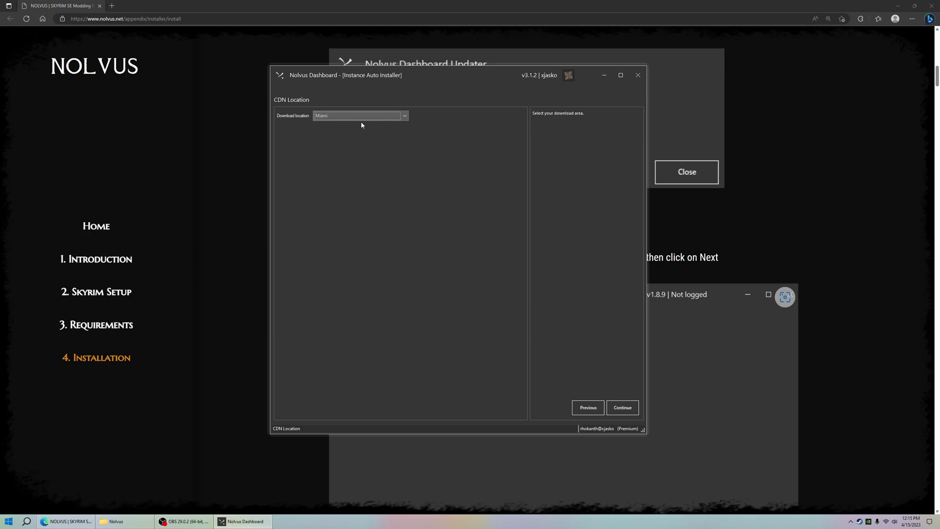
pyautogui.click(620, 408)
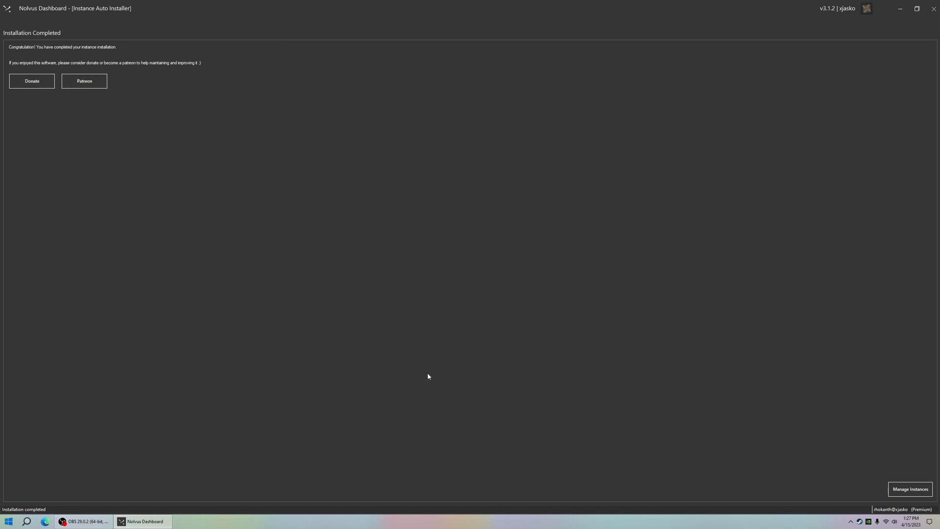
# Step: Go to the installed instances overview, and open the MO2 folder of the Nolvus Ascension instance in File Explorer
pyautogui.click(909, 490)
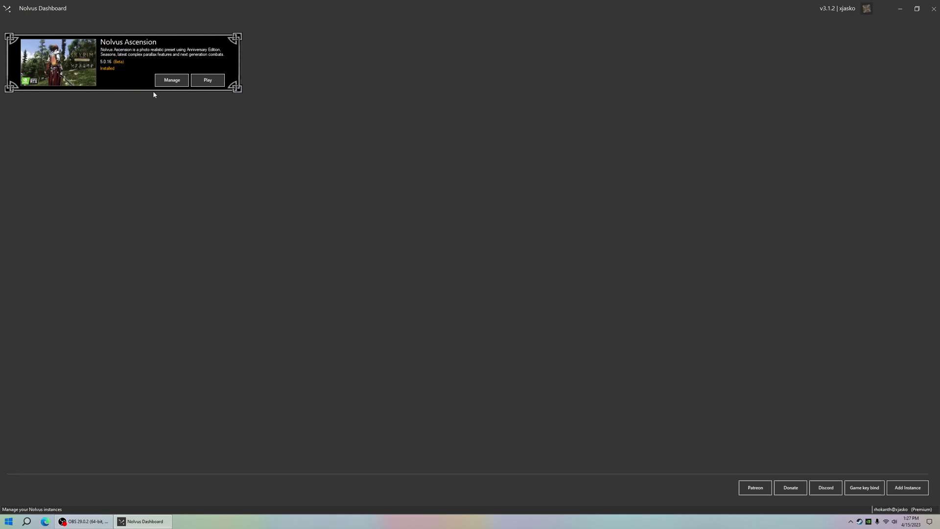
pyautogui.click(143, 521)
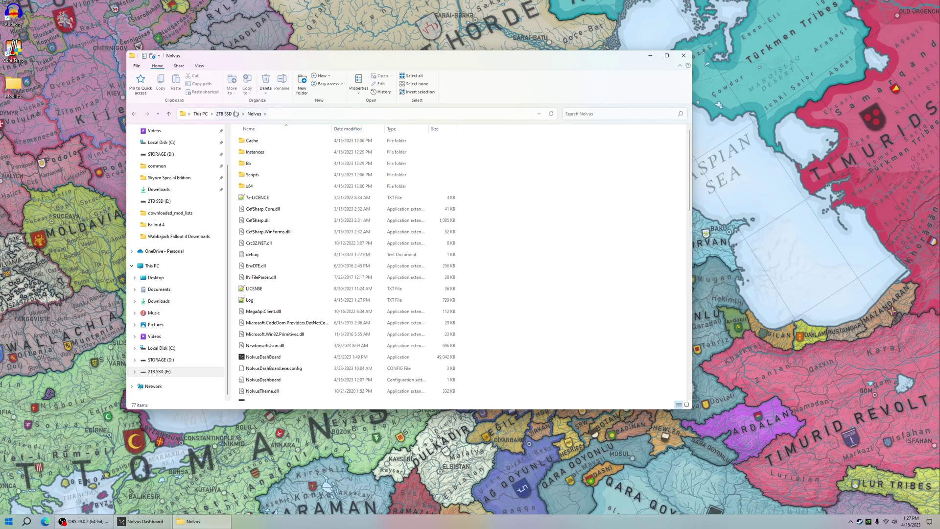
pyautogui.doubleClick(254, 153)
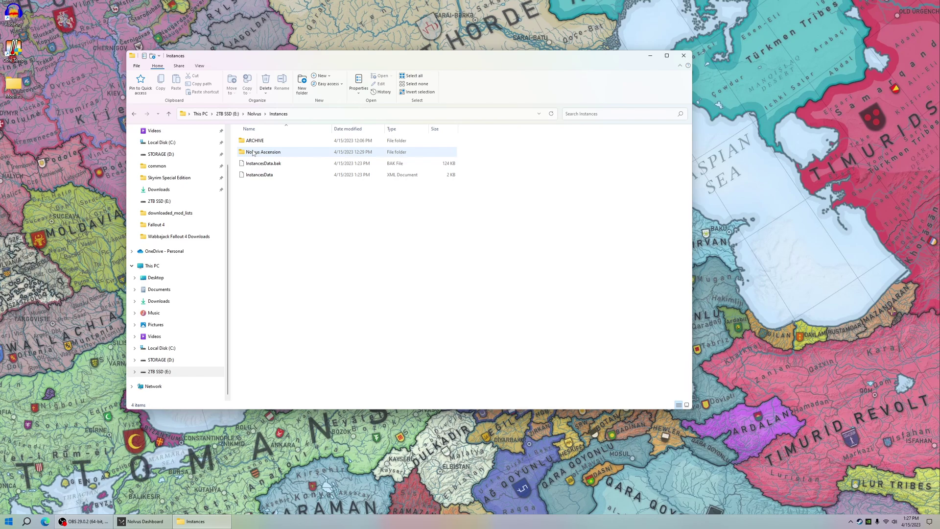
pyautogui.doubleClick(293, 155)
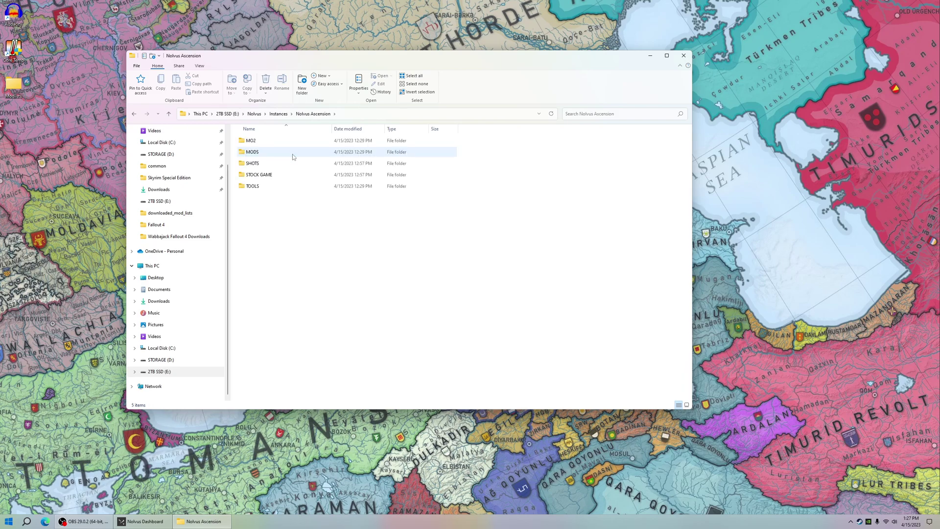
pyautogui.doubleClick(289, 142)
# Step: Create a desktop shortcut for the ModOrganizer application from the MO2 folder
pyautogui.scroll(-4, 301, 248)
pyautogui.click(301, 248)
pyautogui.rightClick(302, 249)
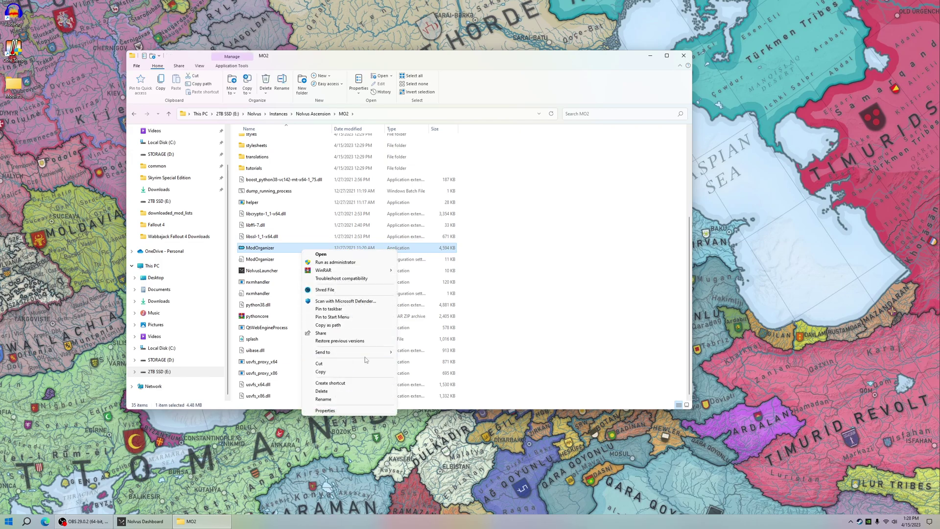
pyautogui.moveTo(363, 351)
pyautogui.click(414, 368)
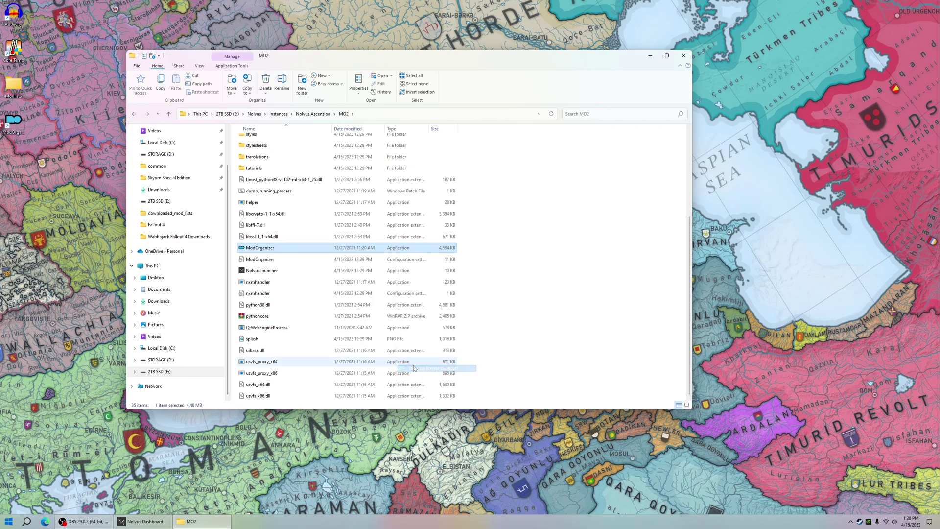
pyautogui.click(20, 134)
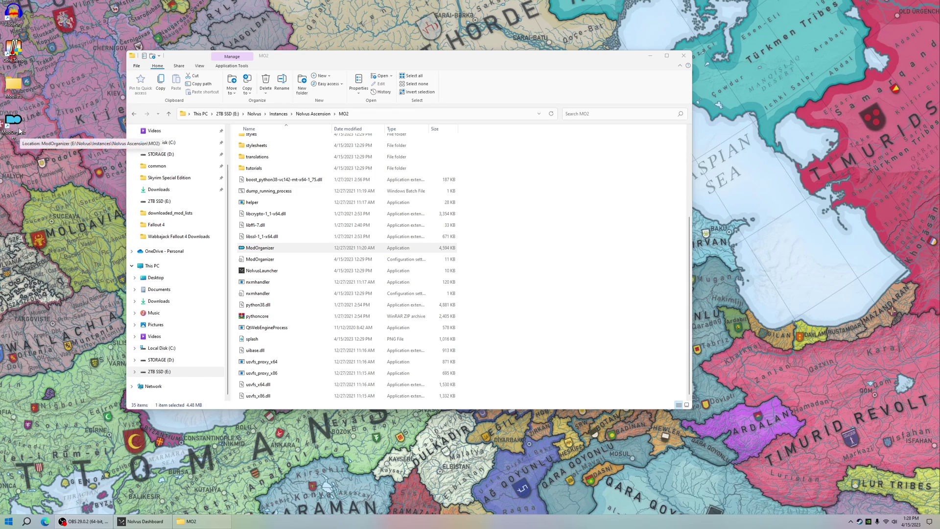
# Step: Switch back to Nolvus Dashboard and open the settings of the Nolvus Ascension instance
pyautogui.click(141, 521)
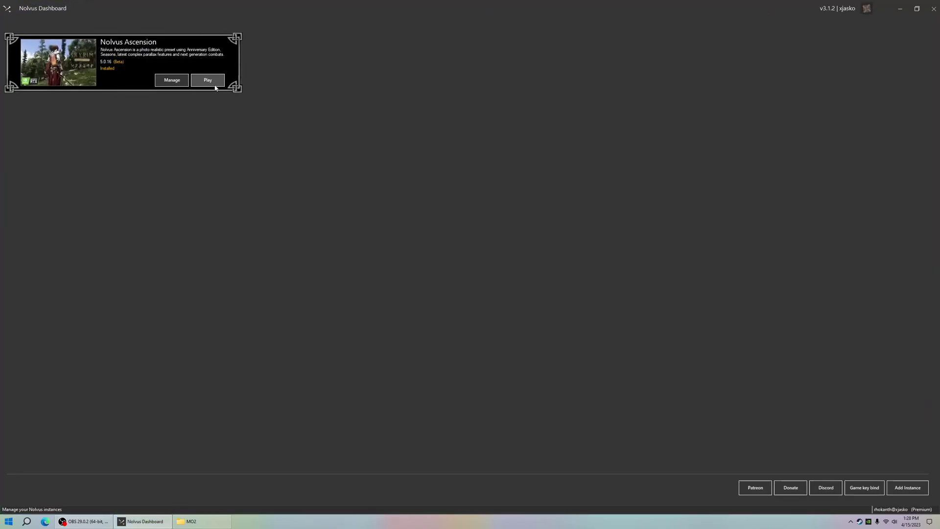
pyautogui.click(175, 82)
pyautogui.click(176, 93)
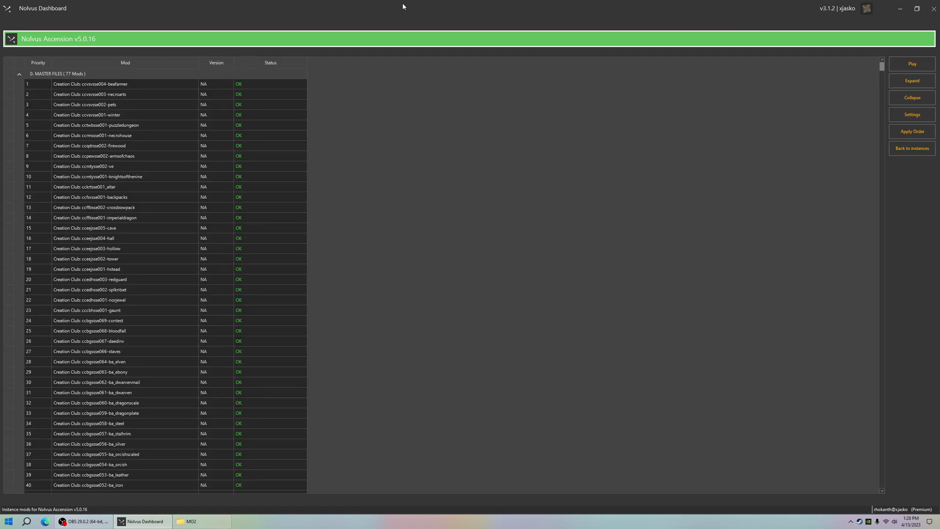
pyautogui.click(899, 119)
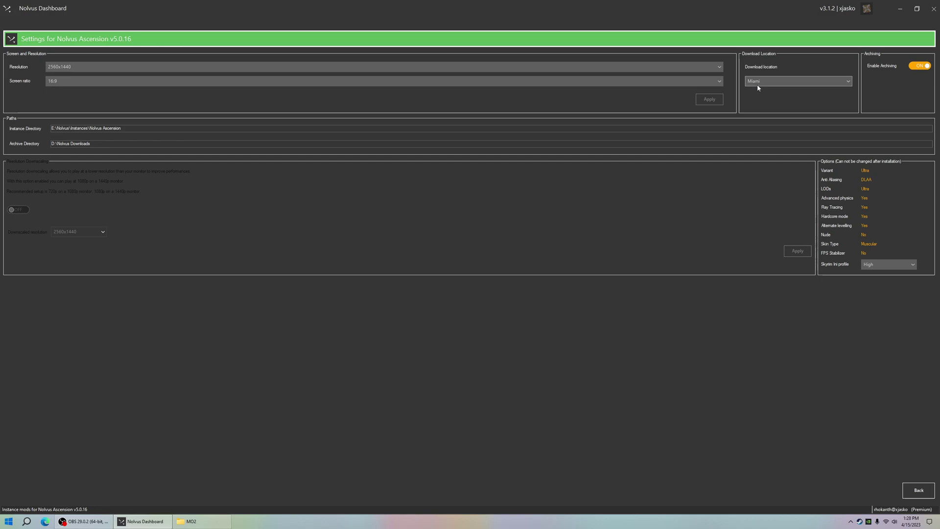
# Step: Check the available choices for the Skyrim ini profile, the screen ratio and the resolution without changing them
pyautogui.click(885, 267)
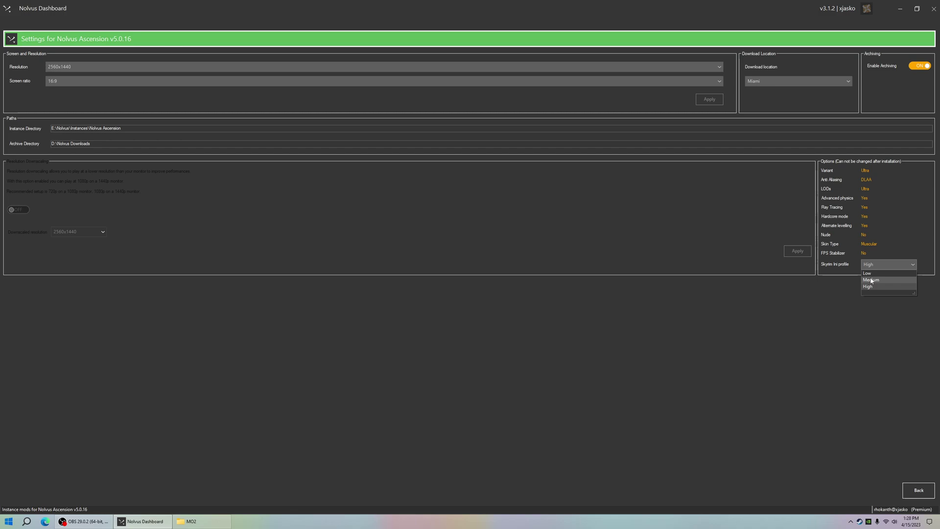
pyautogui.click(684, 286)
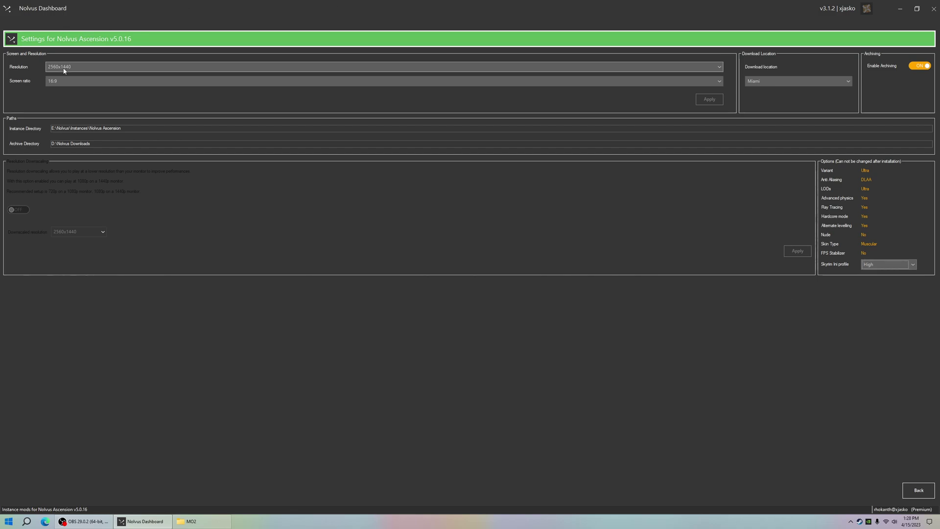
pyautogui.click(73, 82)
pyautogui.click(75, 82)
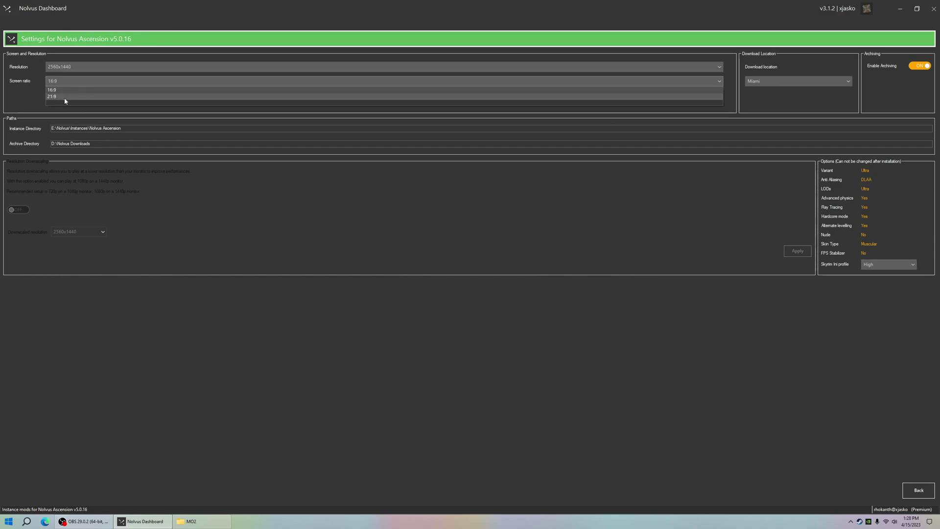
pyautogui.click(62, 66)
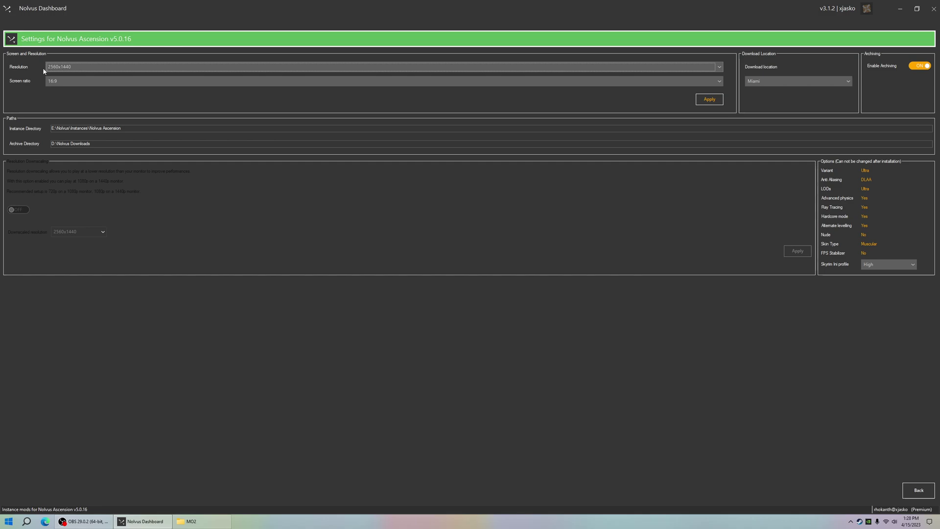
# Step: Leave the instance settings, view the Nolvus Ascension mod list once more, and return to the instances overview
pyautogui.click(919, 487)
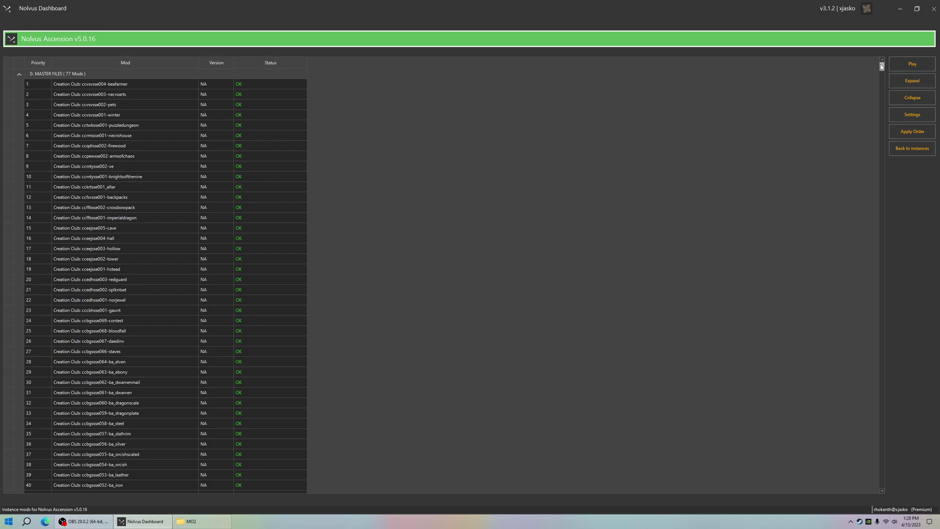
pyautogui.click(913, 132)
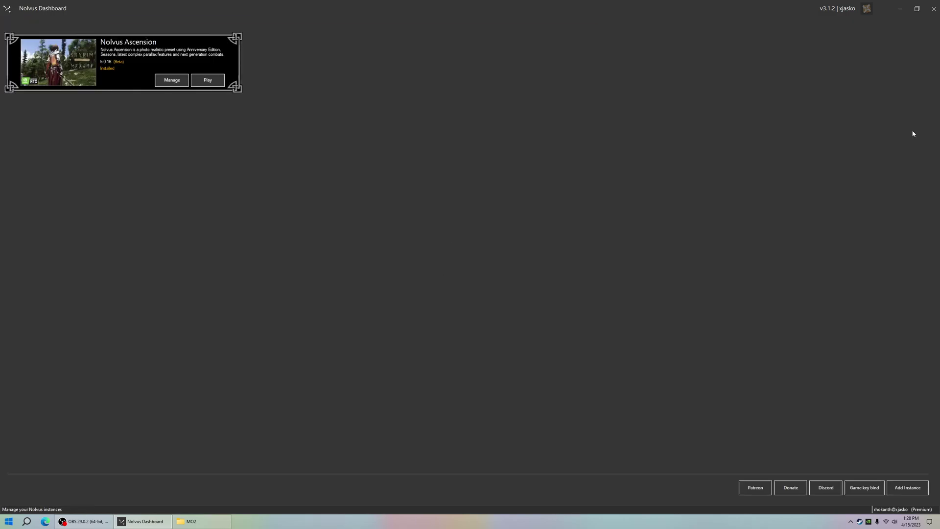
pyautogui.click(172, 80)
pyautogui.click(172, 92)
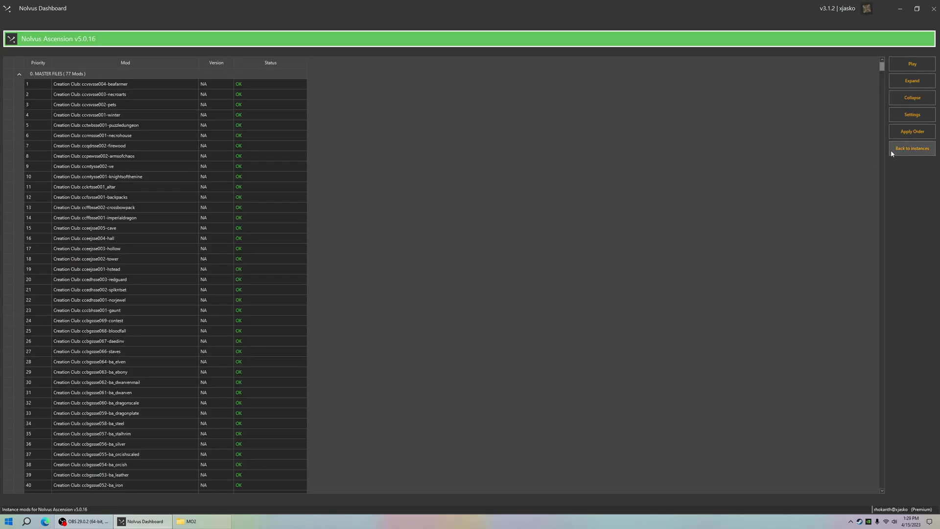
pyautogui.click(912, 147)
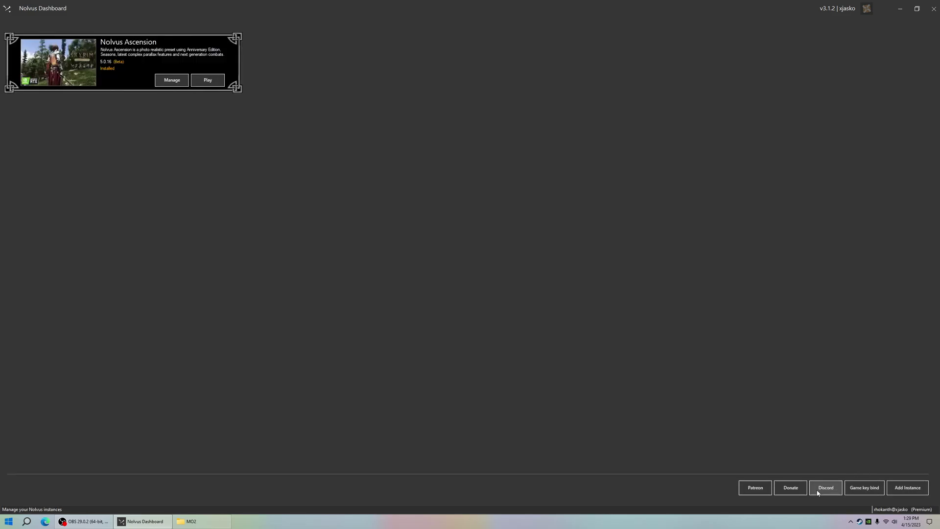
# Step: Open the Nolvus Discord link, then review the game key bindings and return to the instances overview
pyautogui.click(817, 492)
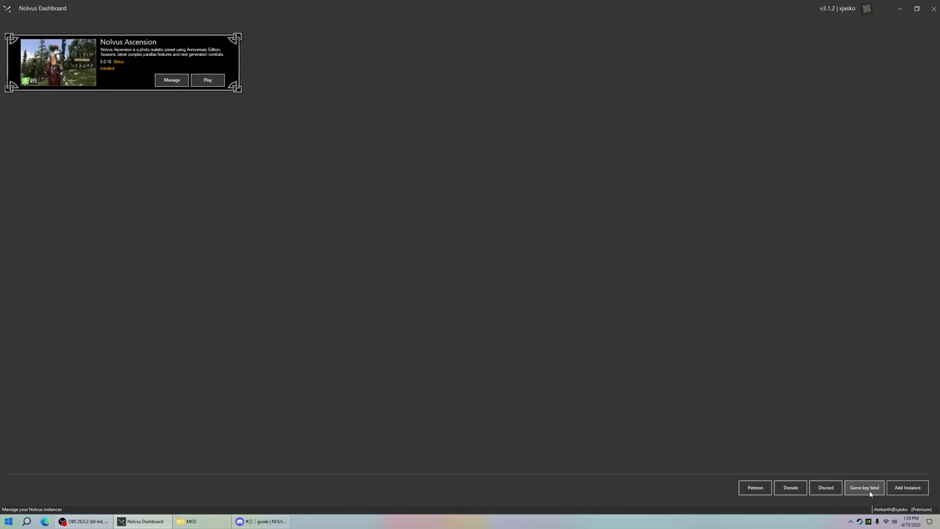
pyautogui.click(869, 490)
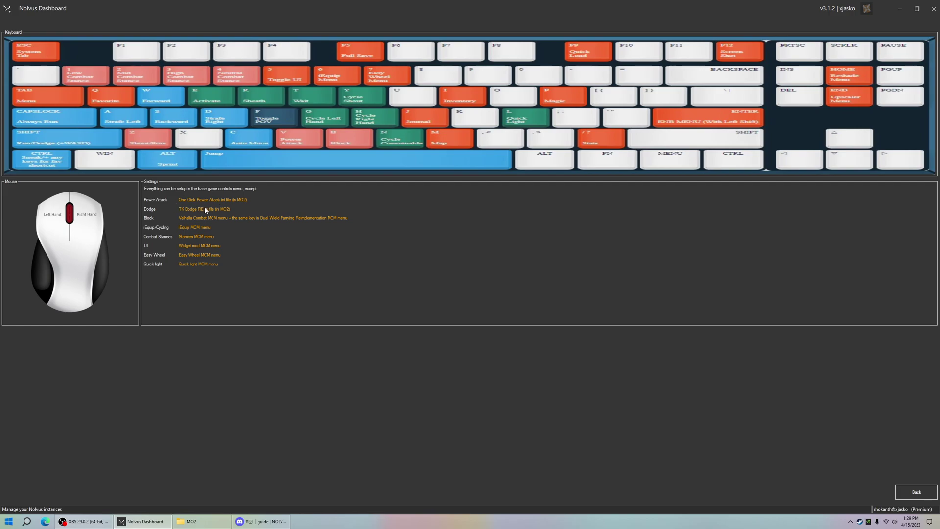
pyautogui.click(906, 494)
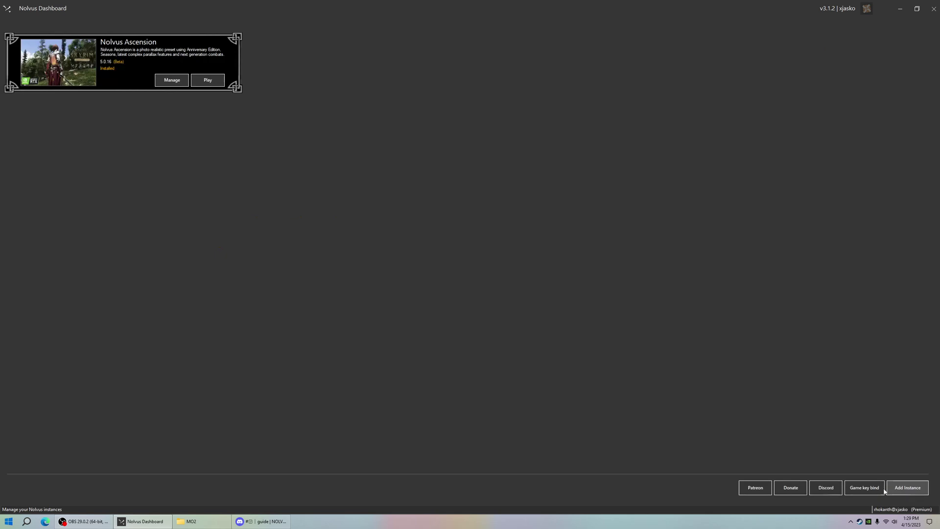
# Step: Launch Nolvus Ascension from the dashboard, and move and enlarge the Mod Organizer window to fill most of the screen
pyautogui.click(204, 80)
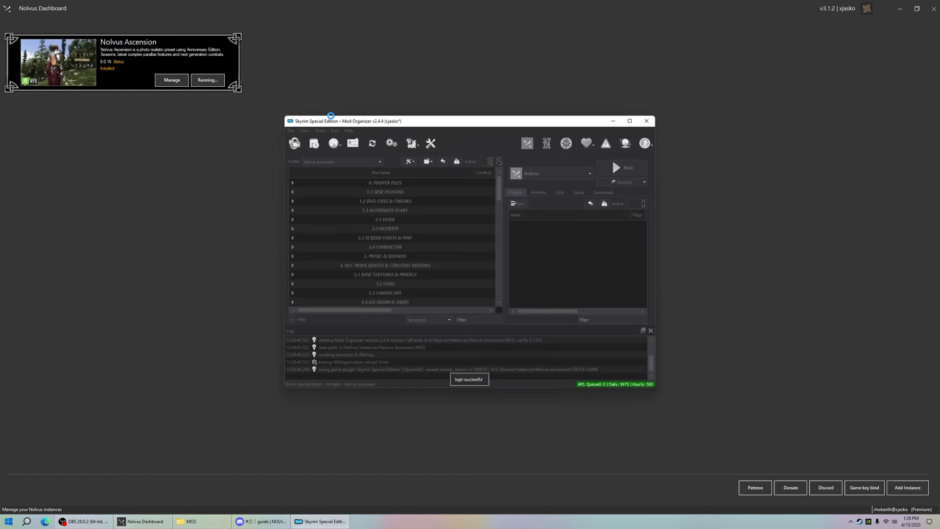
pyautogui.moveTo(285, 115); pyautogui.dragTo(53, 51)
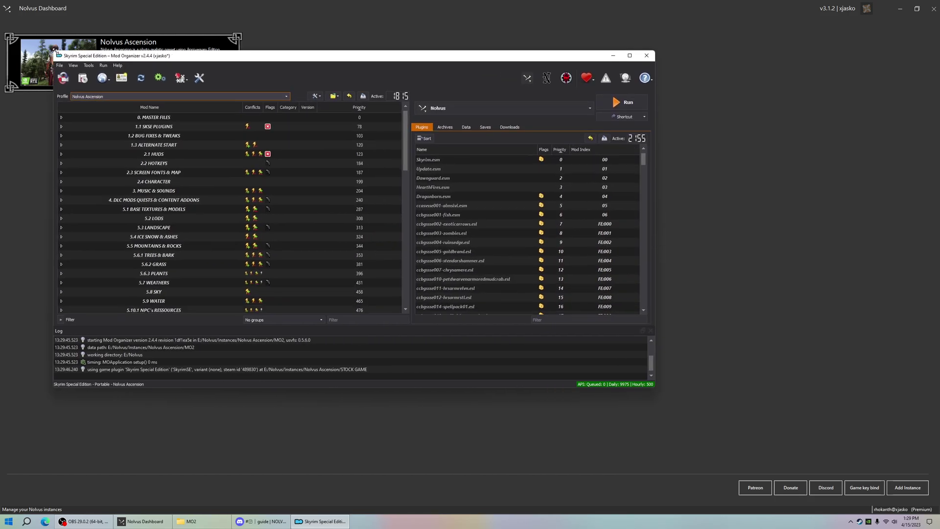
pyautogui.moveTo(651, 389); pyautogui.dragTo(899, 451)
# Step: Look through the mod categories to the end of the list and check the executable selector, keeping Nolvus chosen
pyautogui.moveTo(553, 179); pyautogui.dragTo(553, 331)
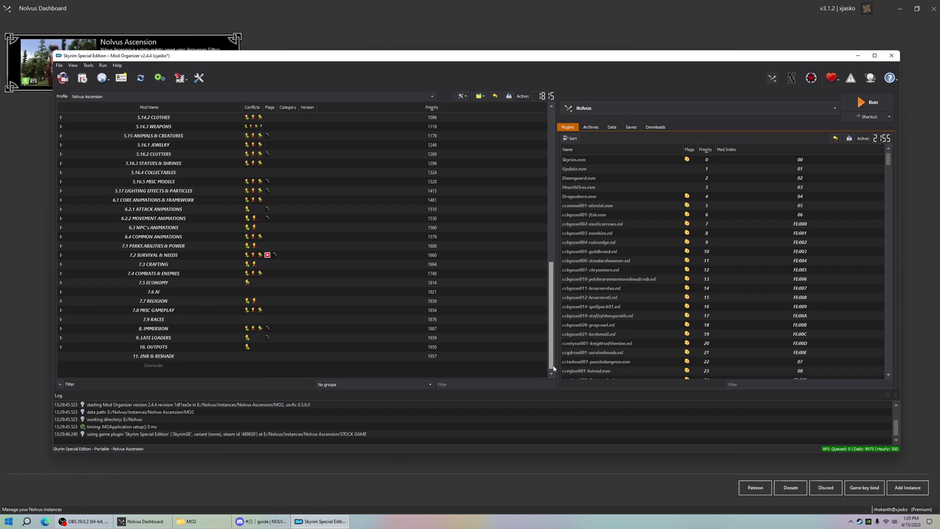
pyautogui.click(651, 109)
pyautogui.click(651, 110)
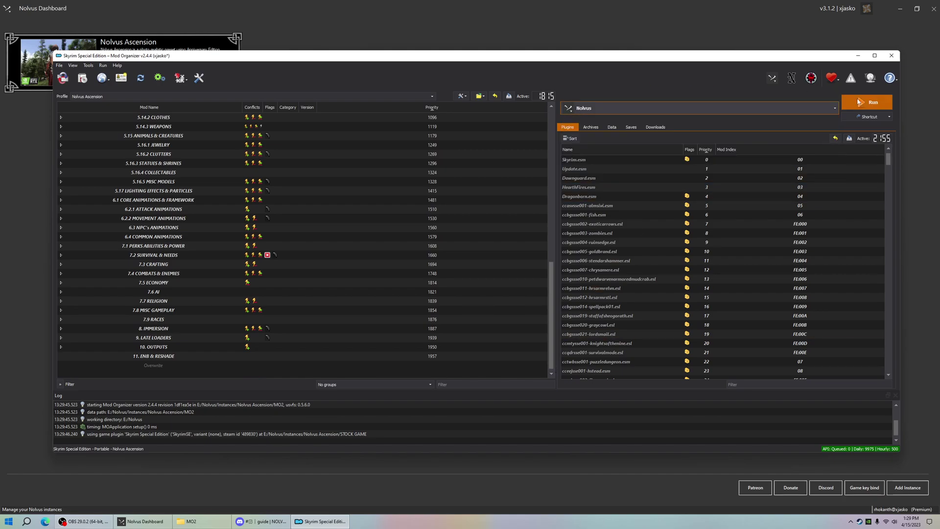
# Step: Filter the mod list by "dodg" and expand the 7.4 COMBATS & ENEMIES category
pyautogui.click(479, 384)
pyautogui.write('do')
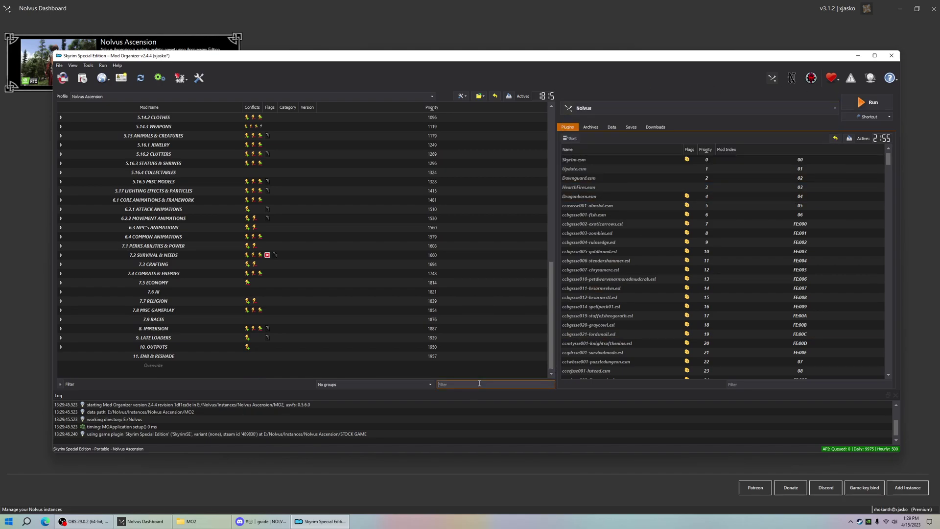
pyautogui.write('dg')
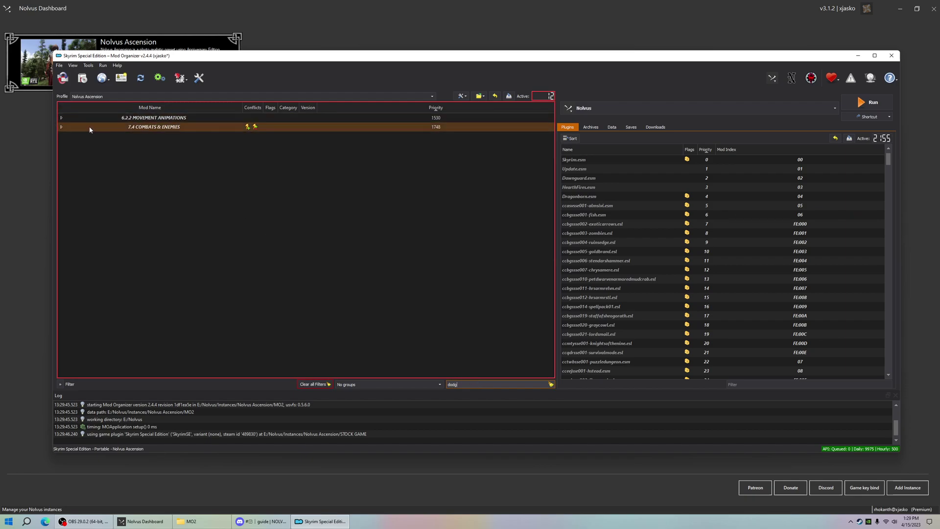
pyautogui.click(62, 127)
pyautogui.click(64, 145)
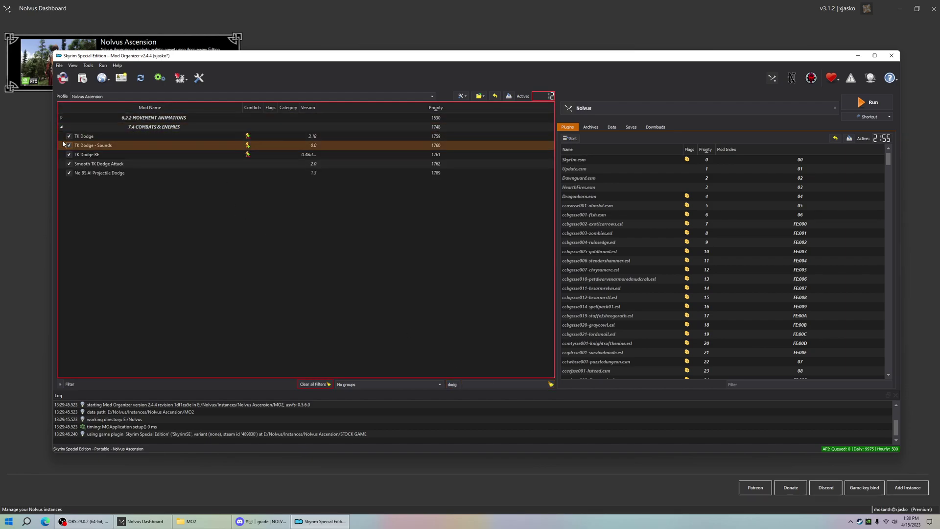
# Step: Open the TK Dodge RE mod's folder in Explorer and open the TK Dodge RE configuration file from its SKSE\Plugins subfolder
pyautogui.click(99, 154)
pyautogui.rightClick(100, 155)
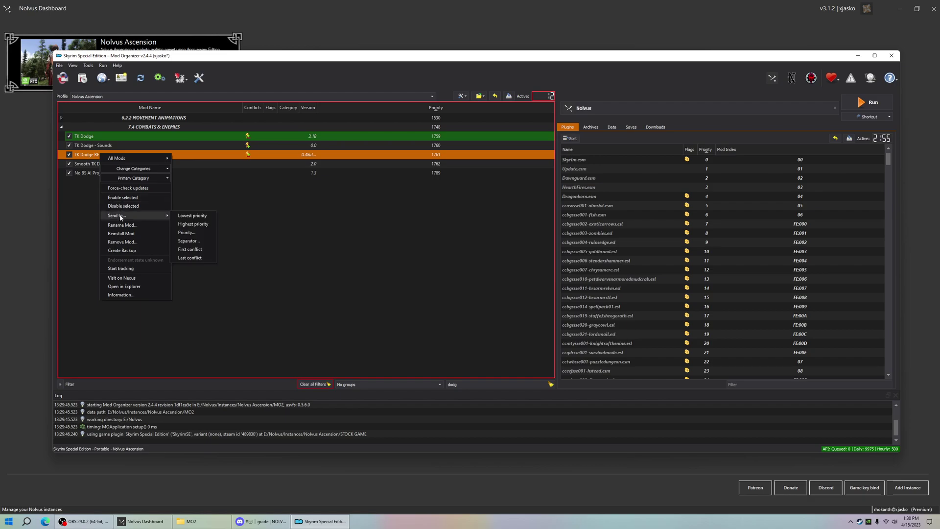
pyautogui.click(123, 287)
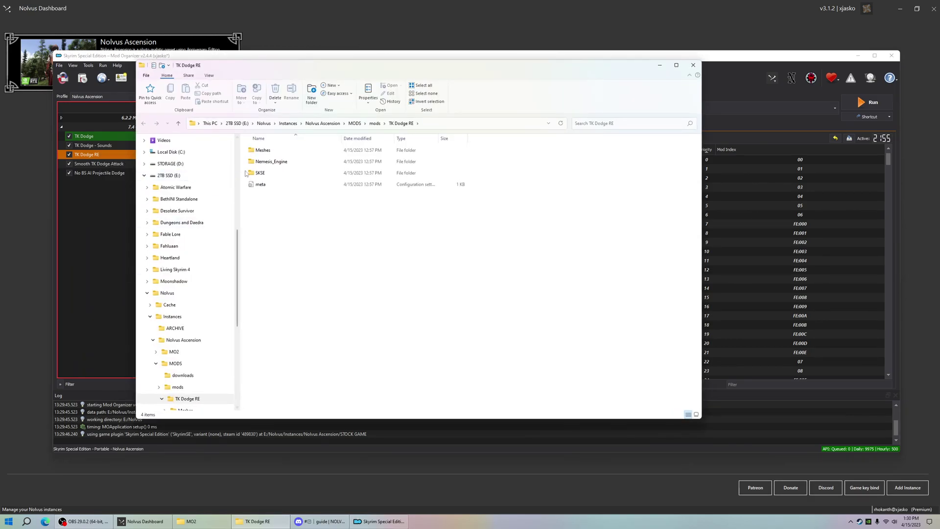
pyautogui.doubleClick(261, 173)
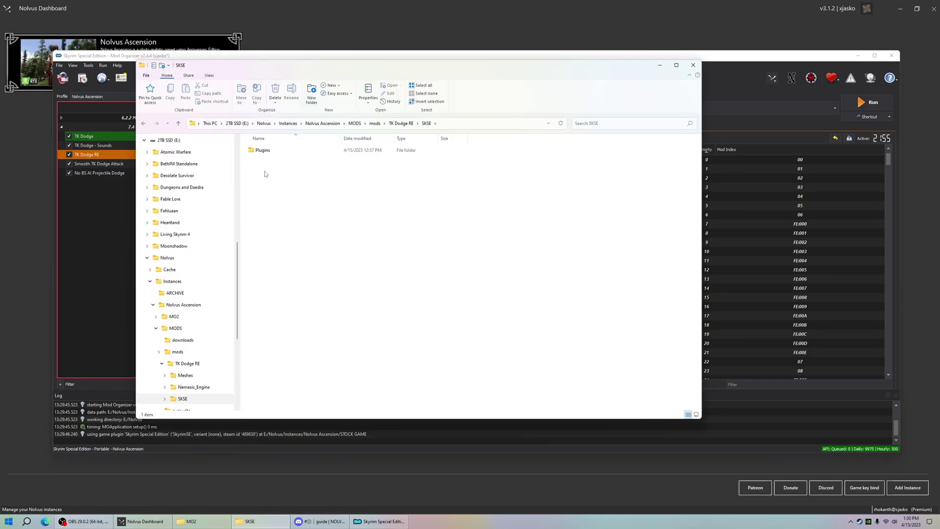
pyautogui.click(271, 151)
pyautogui.doubleClick(272, 152)
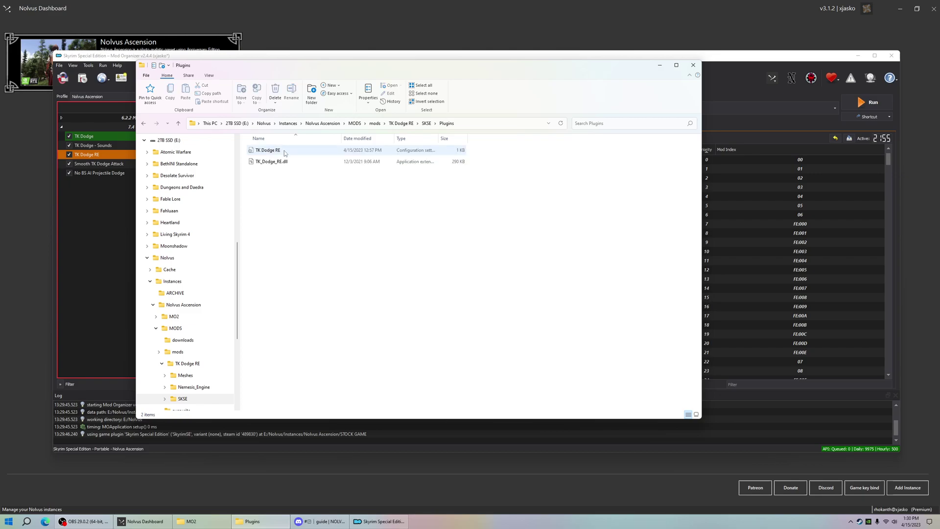
pyautogui.doubleClick(284, 151)
pyautogui.moveTo(402, 111)
pyautogui.mouseDown()
pyautogui.moveTo(618, 67)
pyautogui.moveTo(583, 75)
pyautogui.mouseUp()
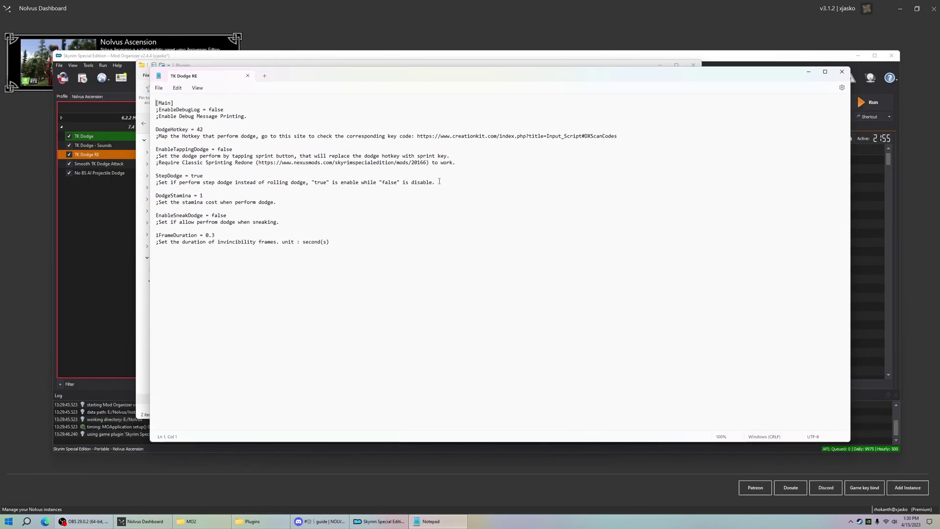
# Step: Set DodgeHotkey to 56 in the TK Dodge RE configuration, save it, and close the file and its folder
pyautogui.press('Down')
pyautogui.press('Down')
pyautogui.press('Down')
pyautogui.press('Down')
pyautogui.press('Down')
pyautogui.press('Down')
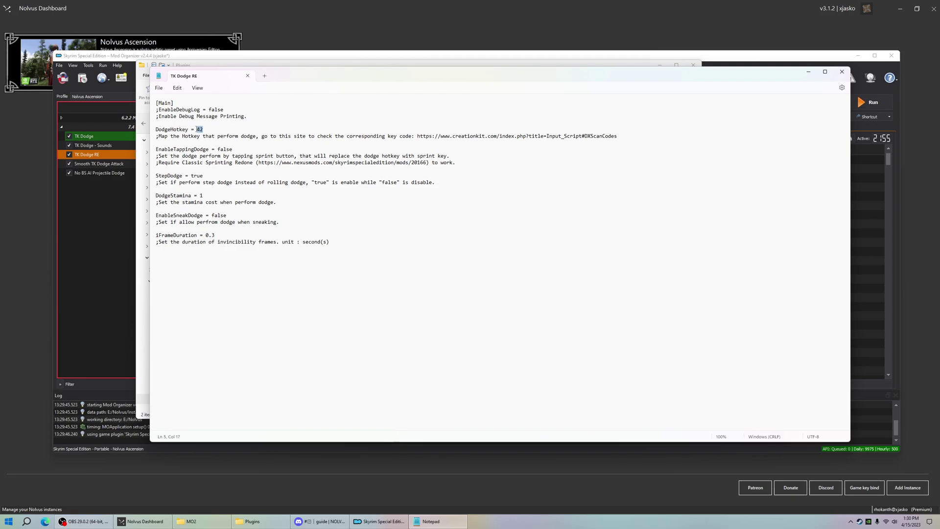
pyautogui.moveTo(616, 136); pyautogui.dragTo(417, 135)
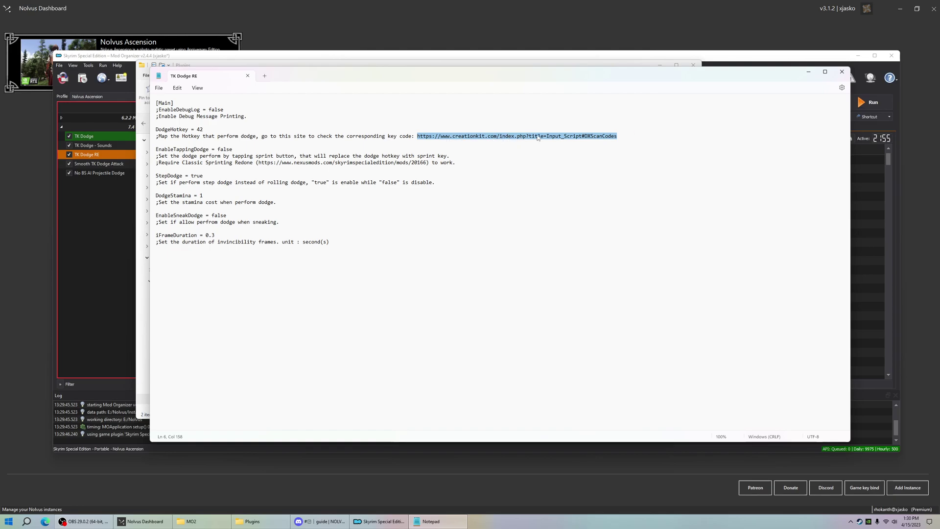
pyautogui.moveTo(206, 129); pyautogui.dragTo(195, 129)
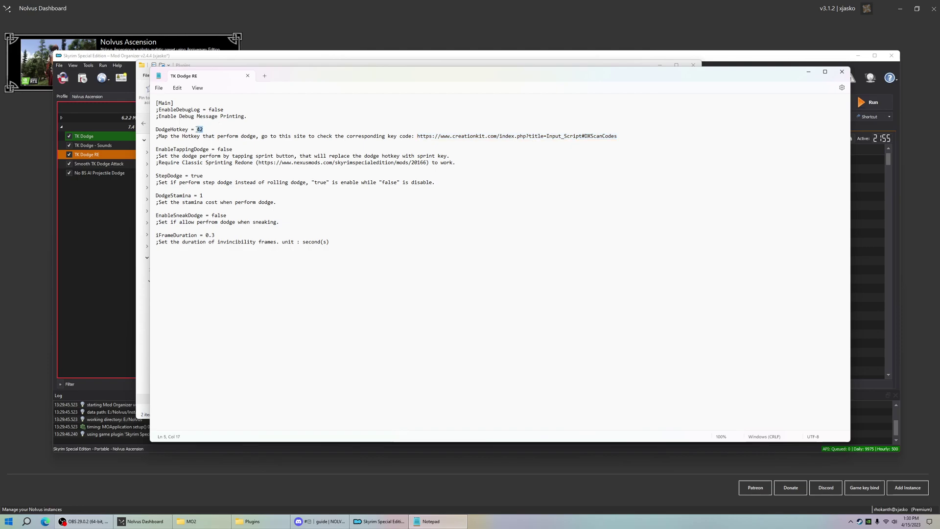
pyautogui.write('56')
pyautogui.click(847, 74)
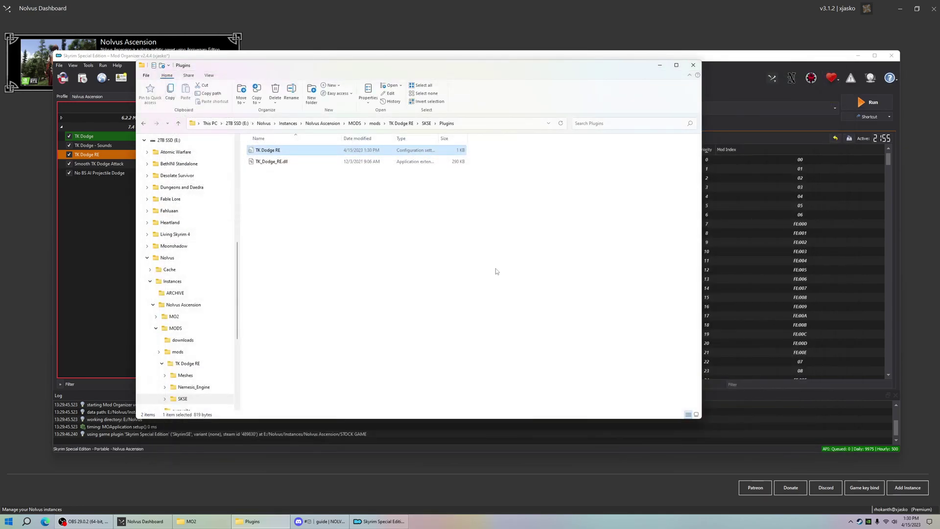
pyautogui.click(693, 64)
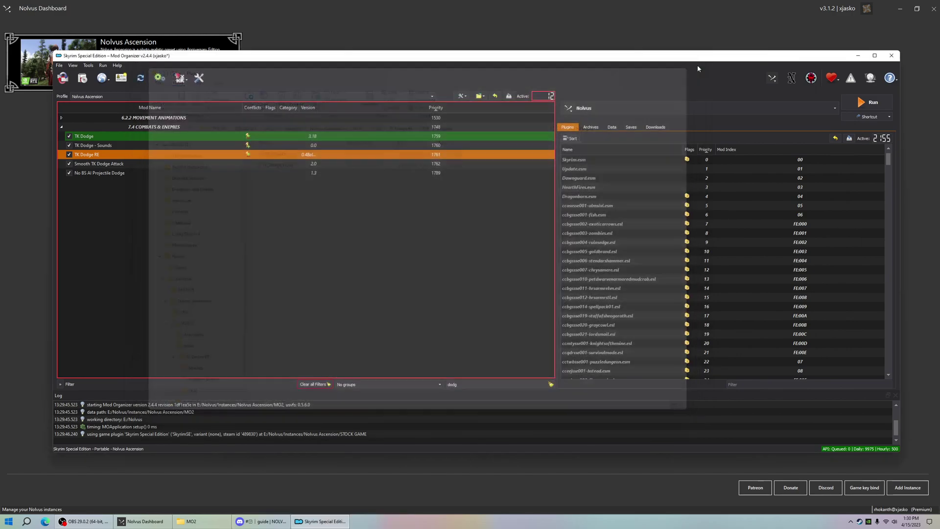
# Step: Filter the mod list by "power" and open the One Click Power Attack mod's folder in Explorer
pyautogui.doubleClick(485, 380)
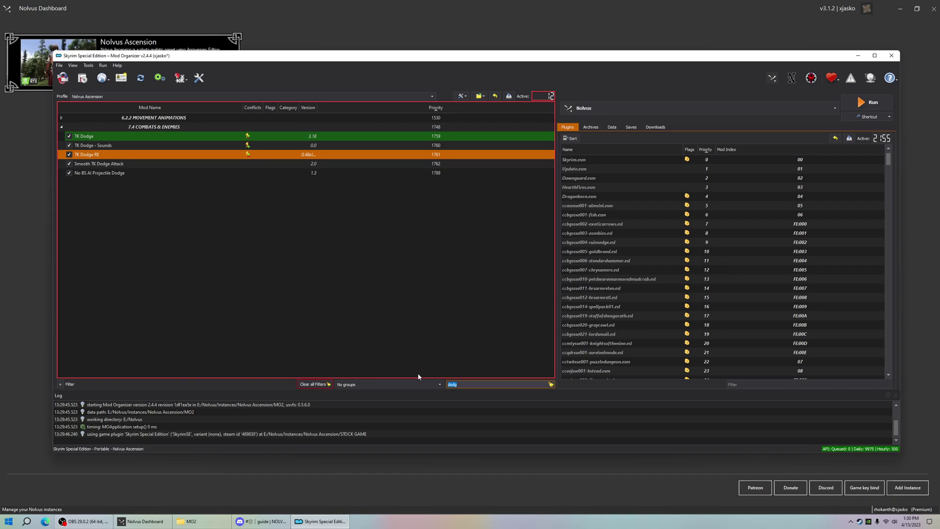
pyautogui.write('power')
pyautogui.rightClick(417, 373)
pyautogui.click(146, 277)
pyautogui.rightClick(125, 164)
pyautogui.click(149, 259)
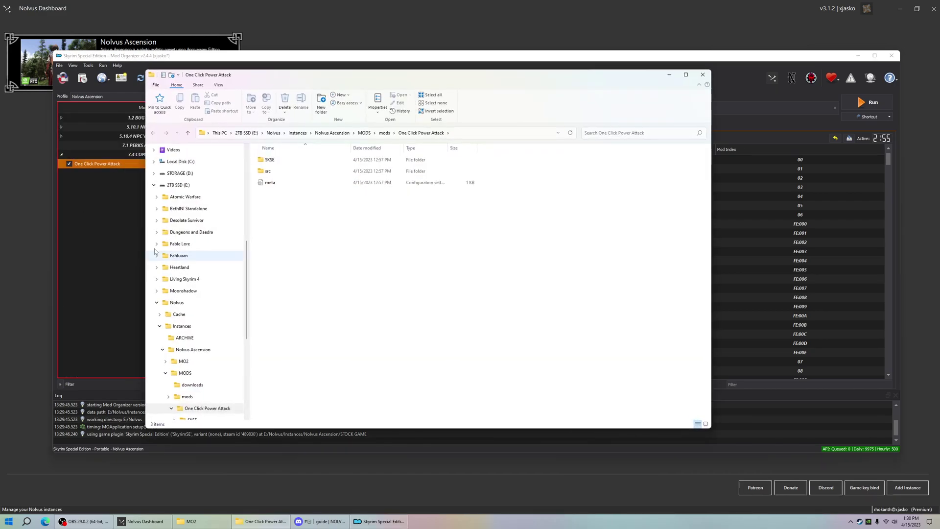
# Step: Open the OneClickPowerAttack configuration file from the mod's SKSE\Plugins subfolder
pyautogui.doubleClick(285, 160)
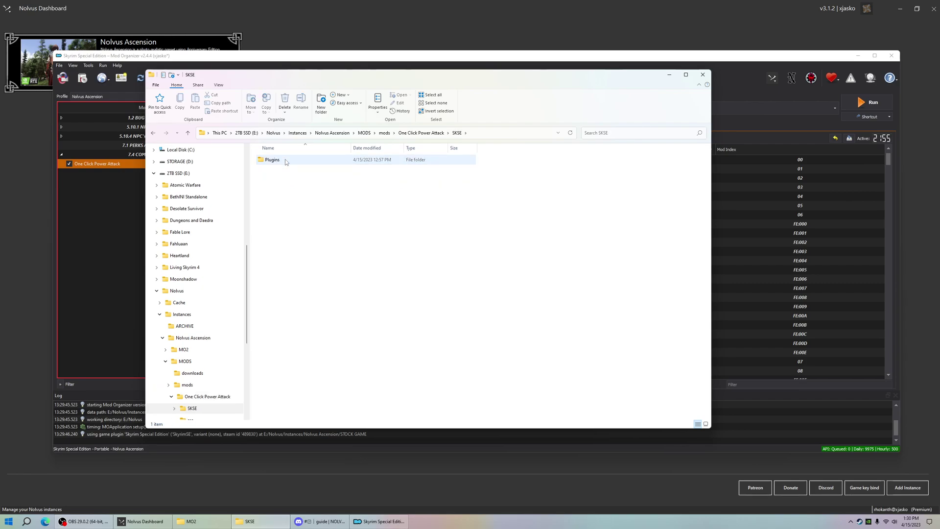
pyautogui.doubleClick(285, 160)
pyautogui.doubleClick(286, 171)
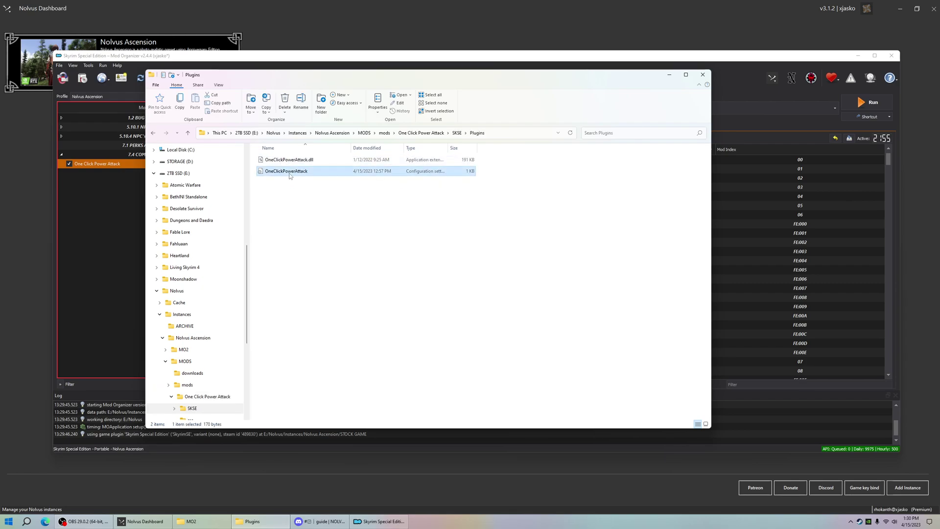
pyautogui.moveTo(288, 72); pyautogui.dragTo(294, 97)
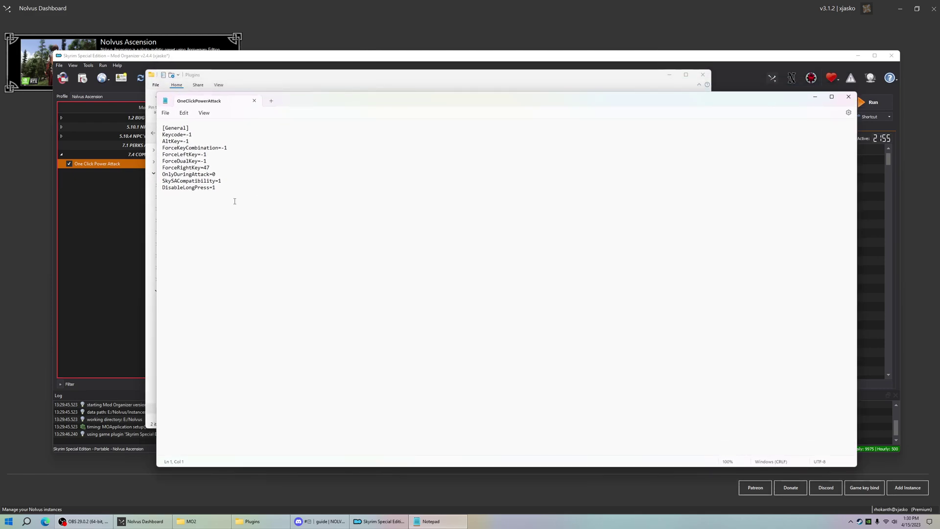
# Step: Check the ForceRightKey key code in the OneClickPowerAttack configuration, then close the file and its folder
pyautogui.click(204, 168)
pyautogui.moveTo(205, 168); pyautogui.dragTo(212, 168)
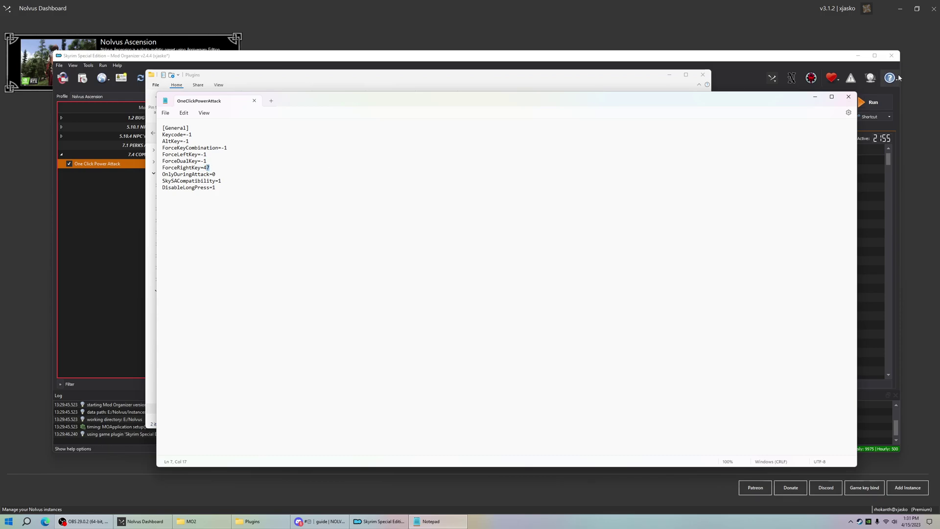
pyautogui.click(854, 96)
pyautogui.click(703, 75)
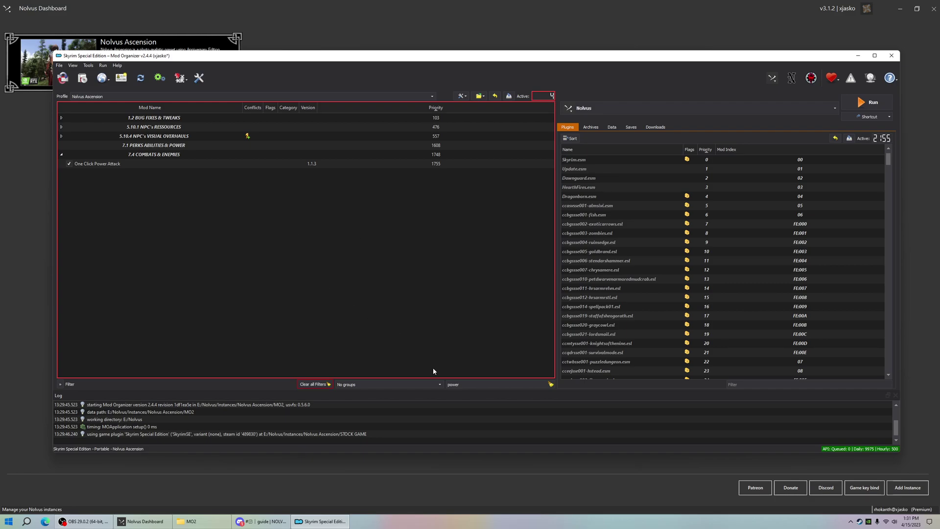
pyautogui.moveTo(215, 58); pyautogui.dragTo(219, 47)
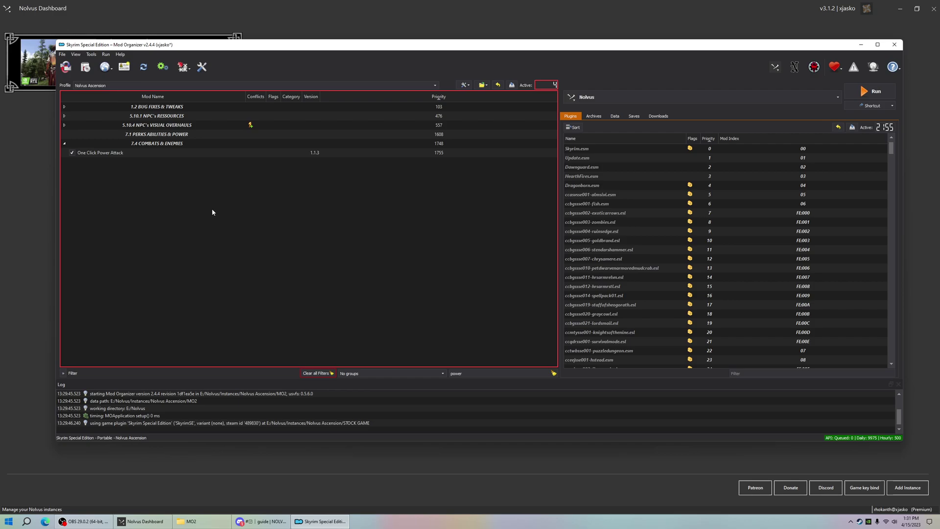
pyautogui.moveTo(237, 50); pyautogui.dragTo(224, 51)
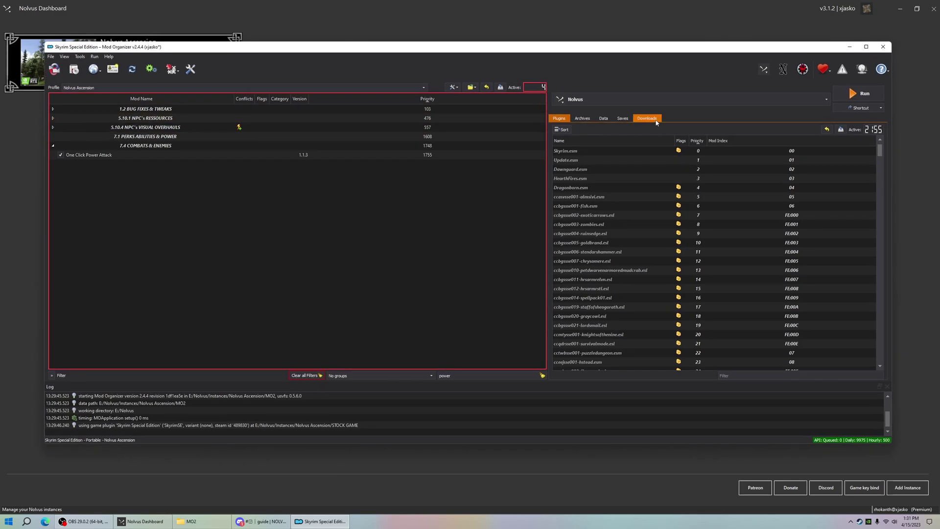